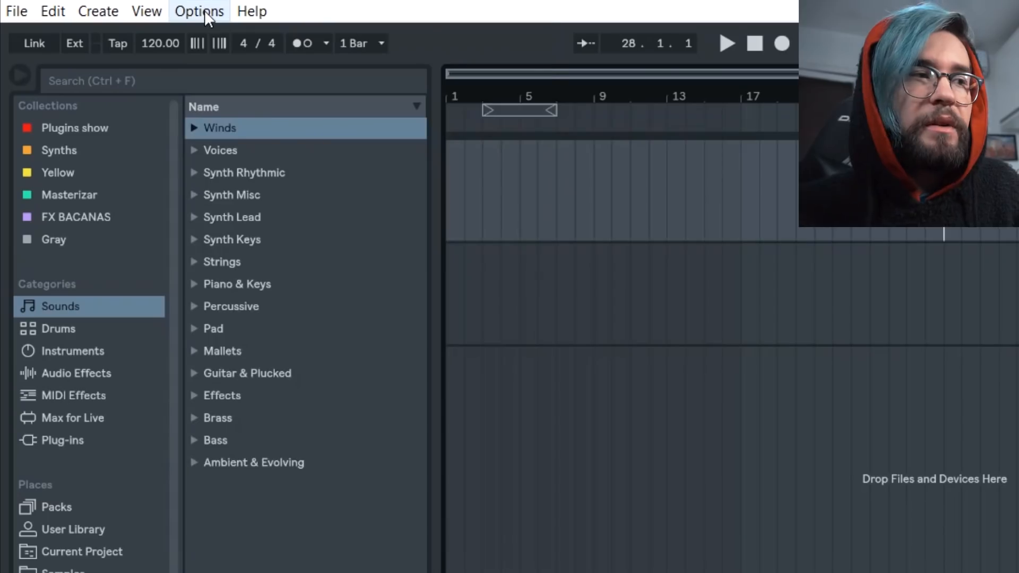
- Open the audio preferences and choose the ASIO driver type with ASIO4ALL v2 as the audio device
click(204, 10)
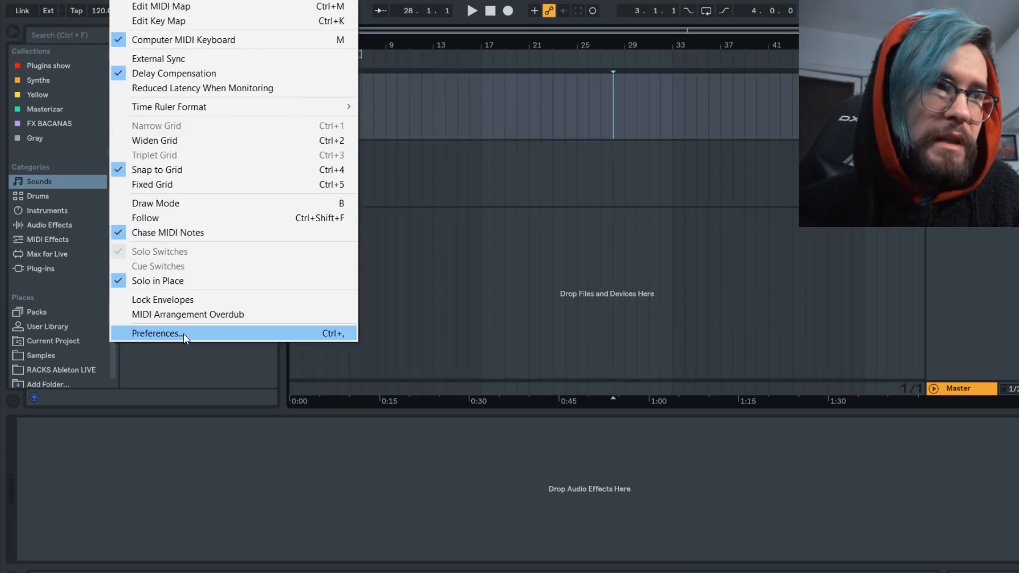
click(271, 539)
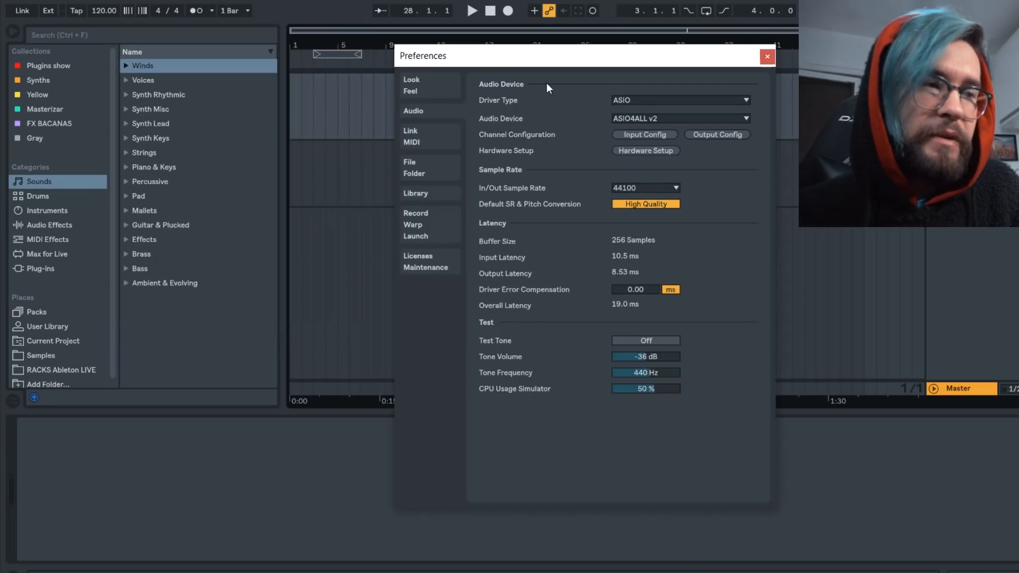
click(410, 95)
click(425, 111)
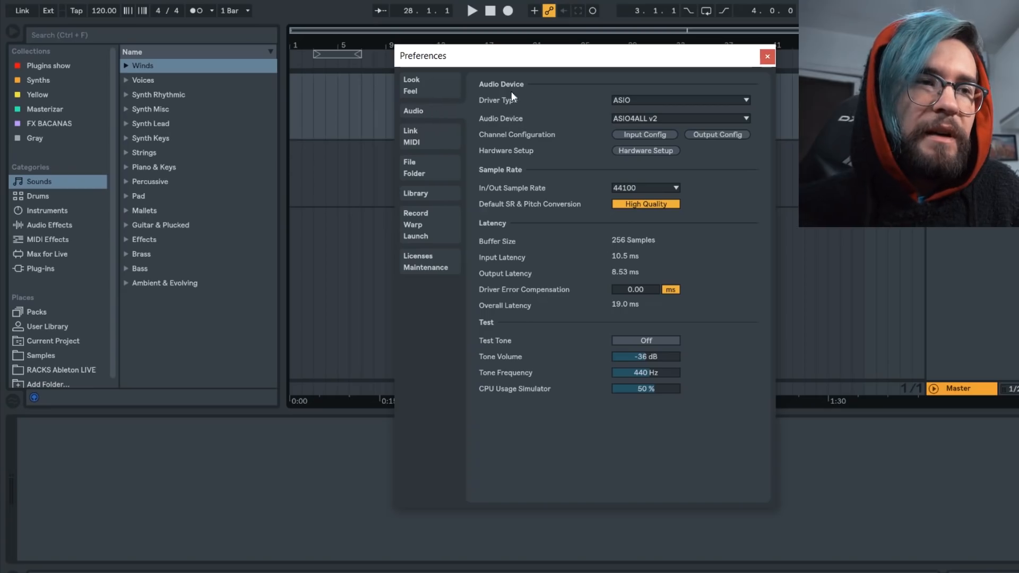
click(624, 101)
click(624, 134)
click(671, 119)
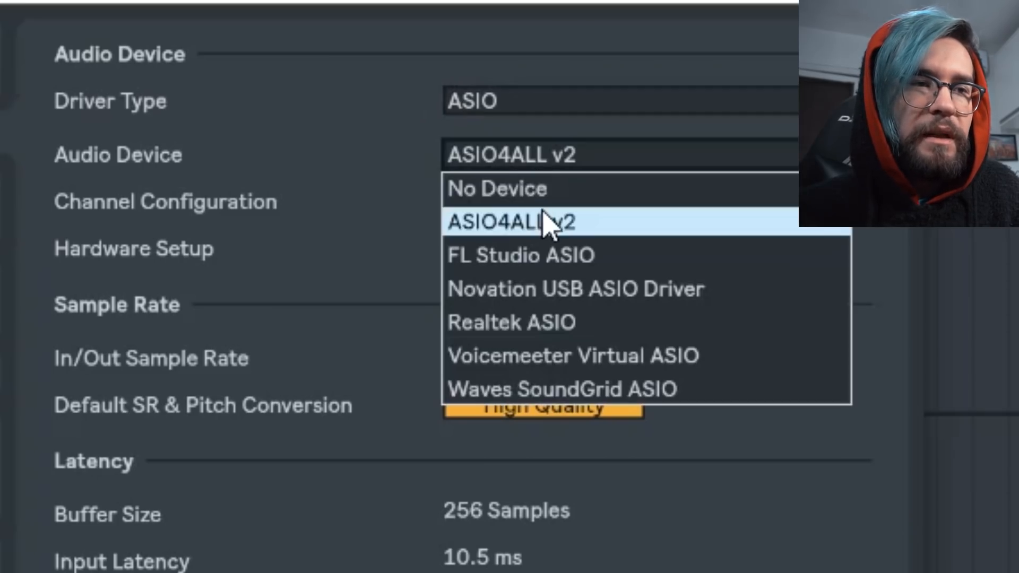
click(533, 220)
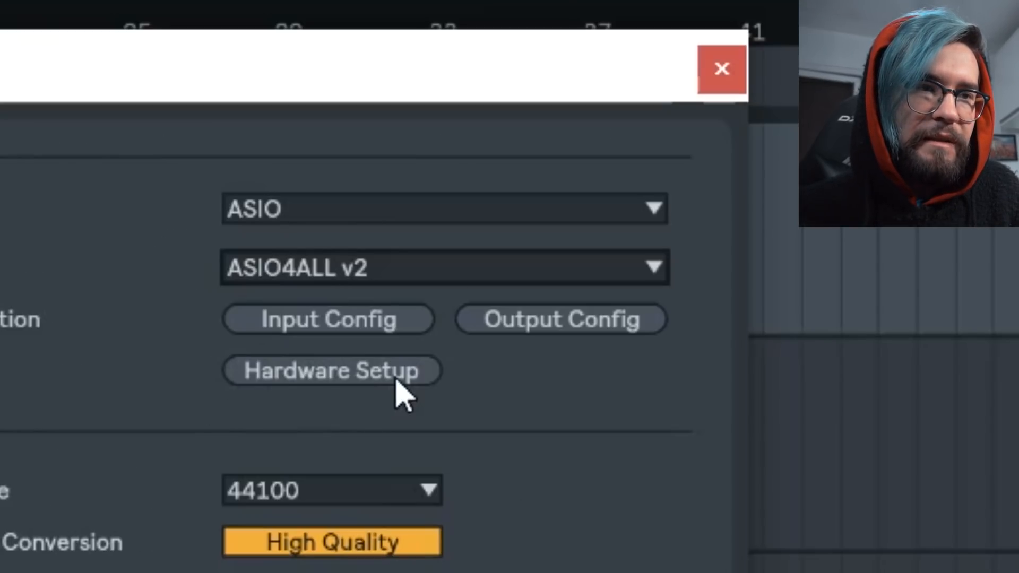
- Set the ASIO4ALL buffer size to 512 samples in the hardware setup and close the preferences
click(396, 379)
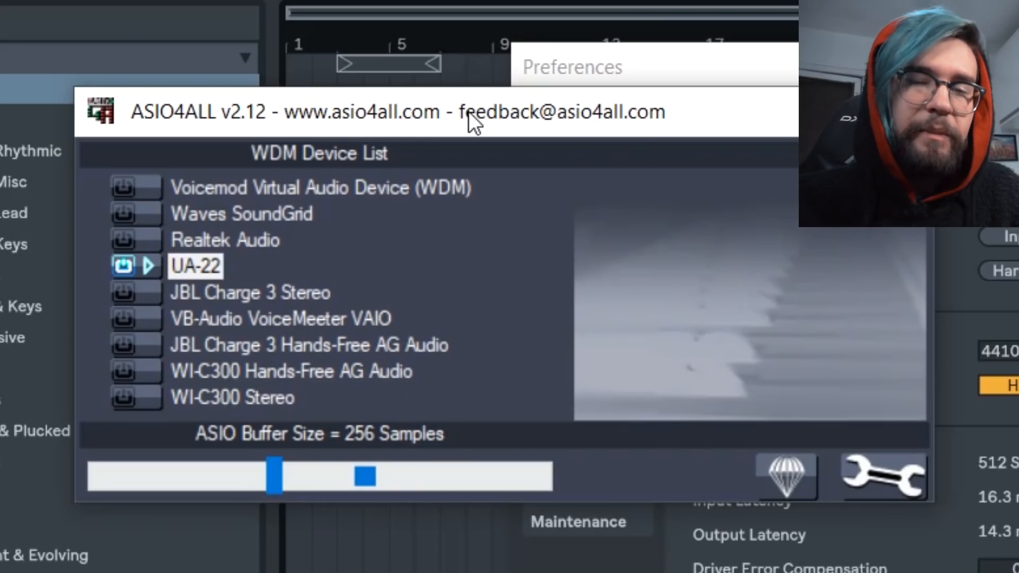
drag(367, 467, 306, 484)
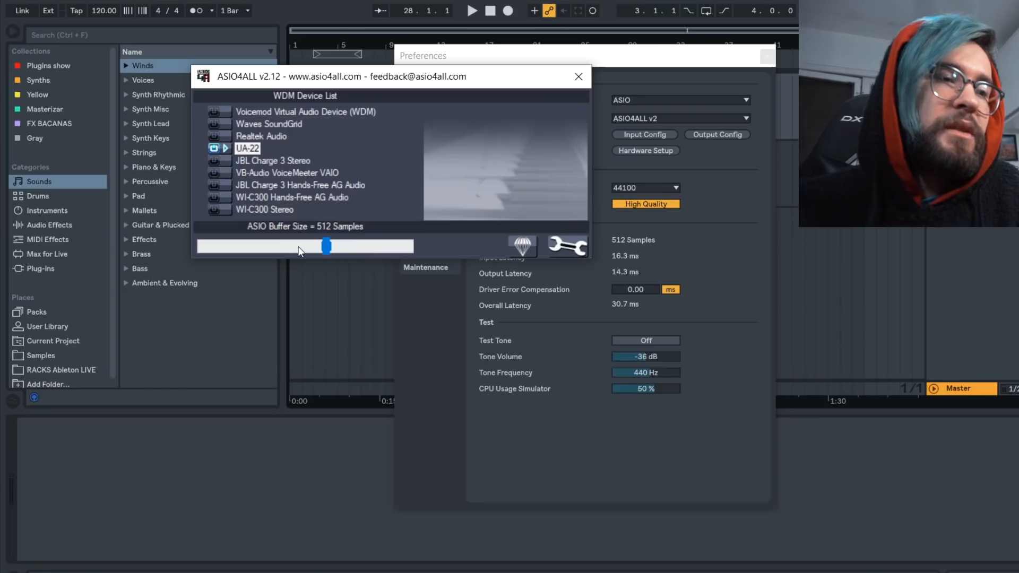
click(579, 77)
click(767, 57)
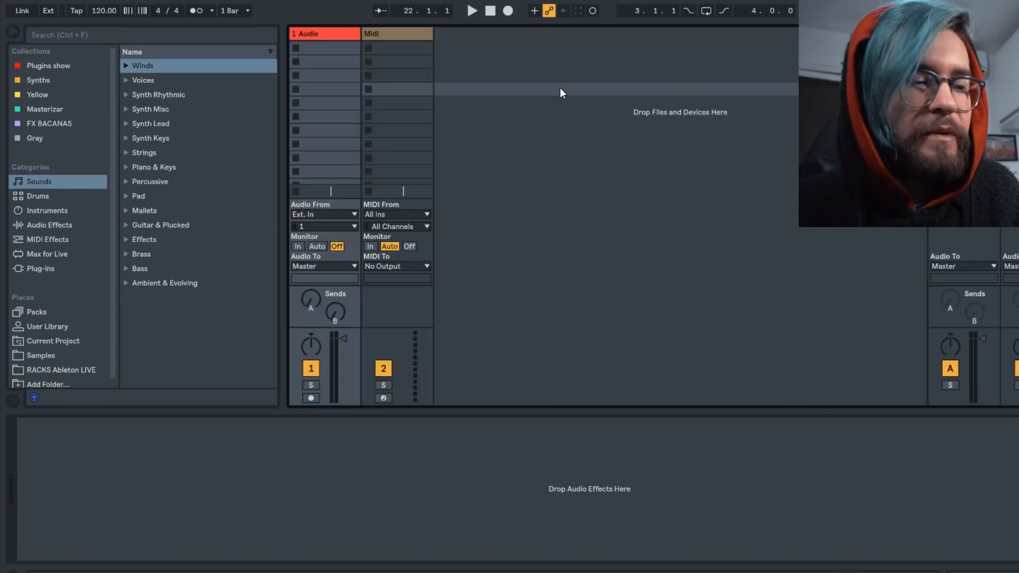
- Switch back and forth between the Session and Arrangement views to compare their layouts
key(Tab)
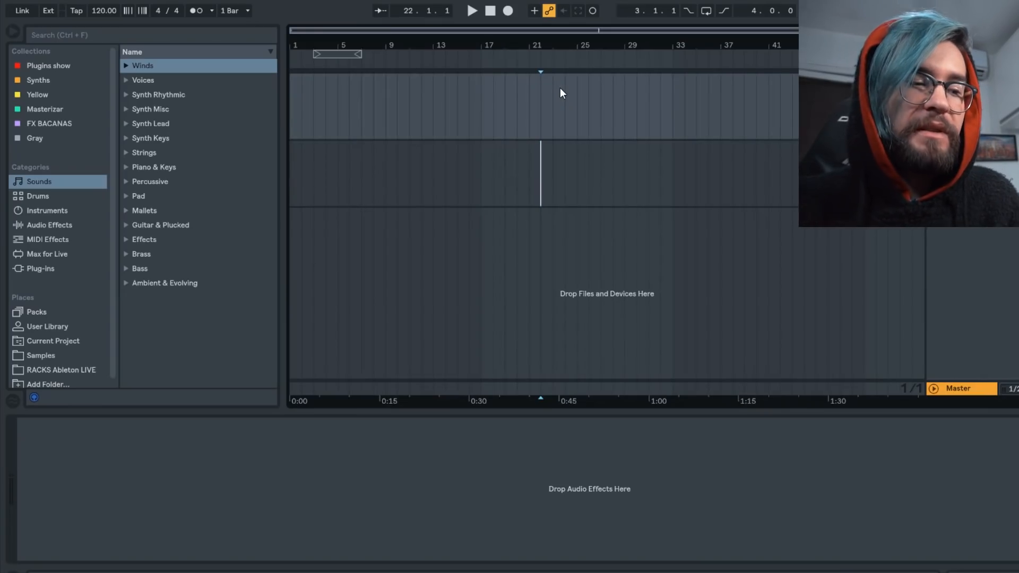
key(Tab)
key(Tab)
key(Tab)
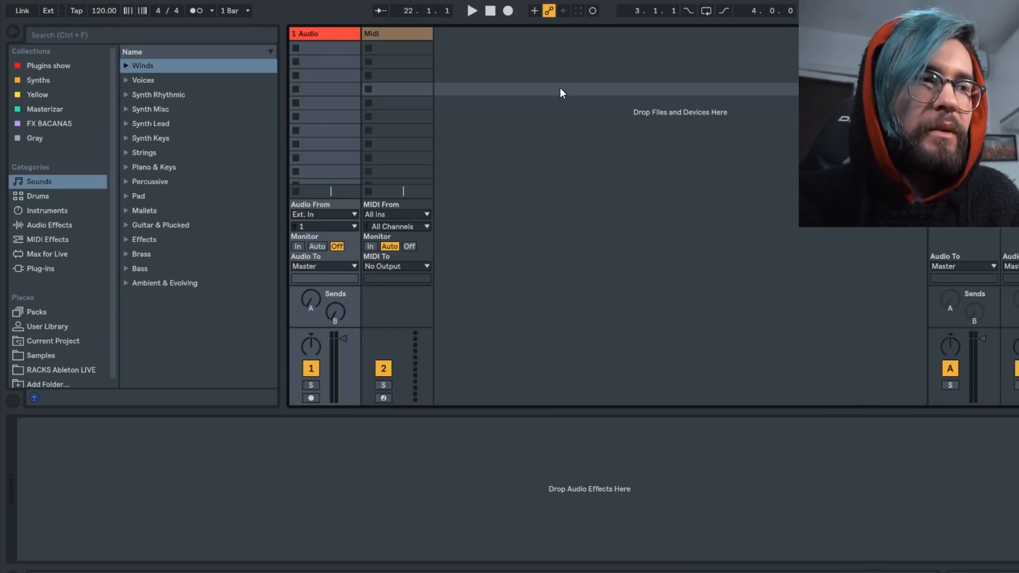
click(991, 81)
click(990, 109)
click(988, 81)
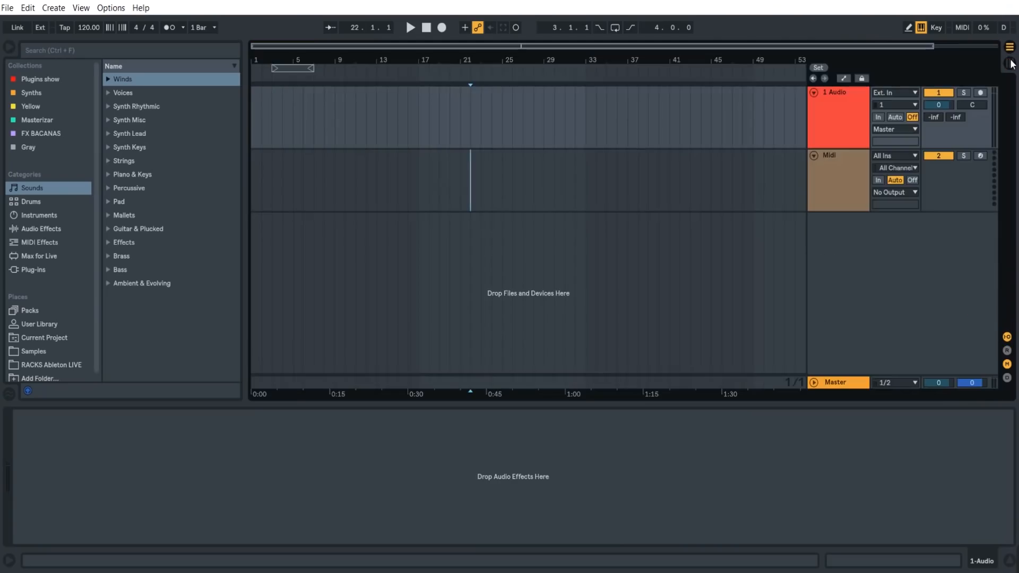
click(1011, 63)
click(1010, 48)
click(1009, 63)
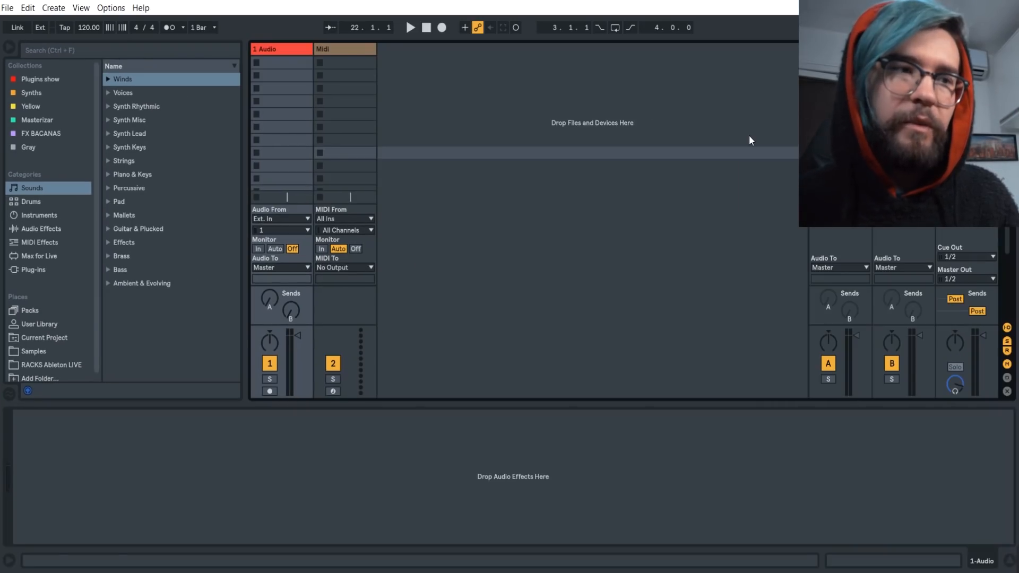
- Return to the Arrangement view and start playback from bar 1 of the audio track
key(Tab)
click(254, 126)
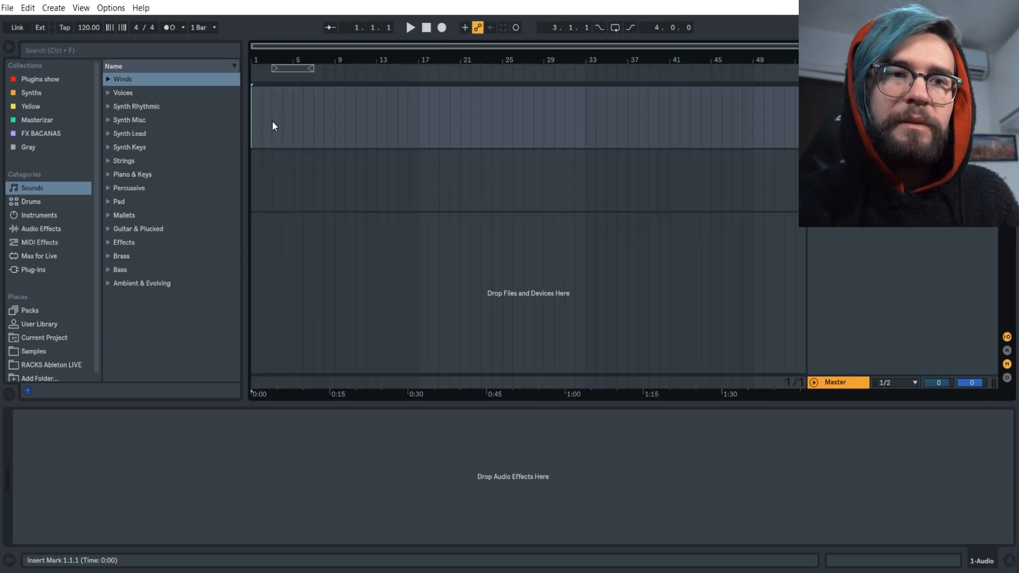
key(space)
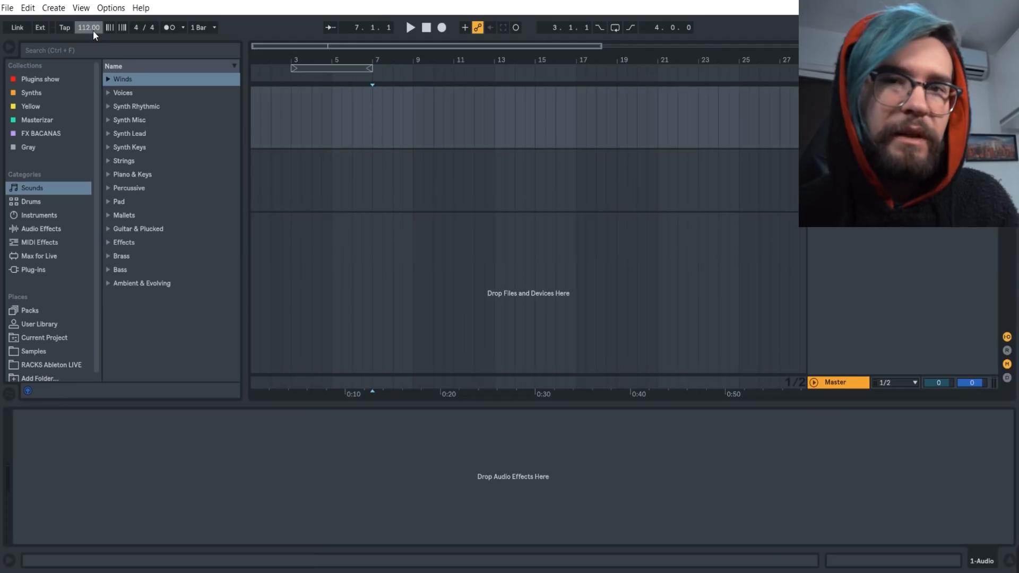
- Turn on the metronome and set the tempo to 114 BPM, playing from bar 1 to hear it
drag(94, 30, 93, 31)
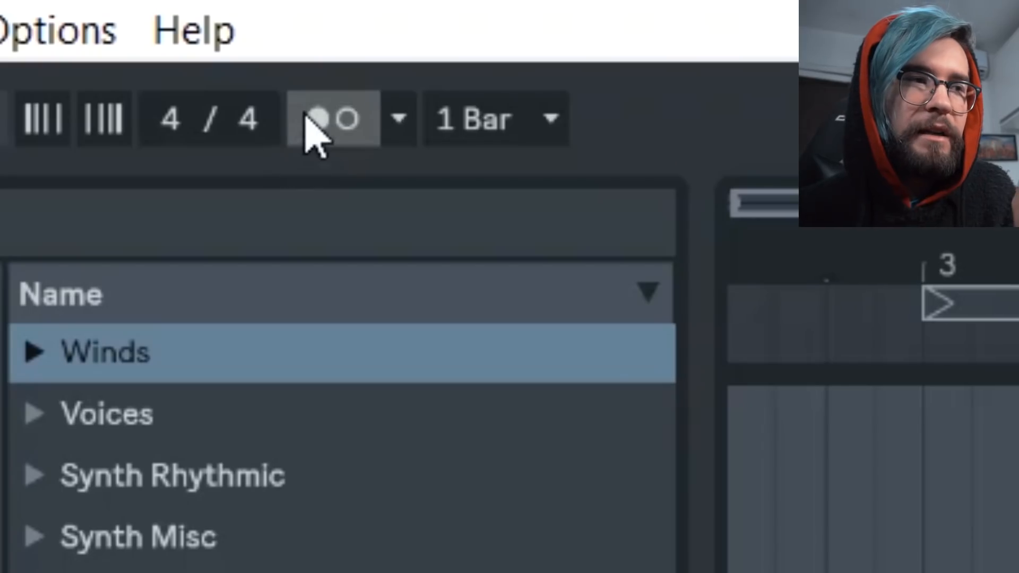
click(307, 118)
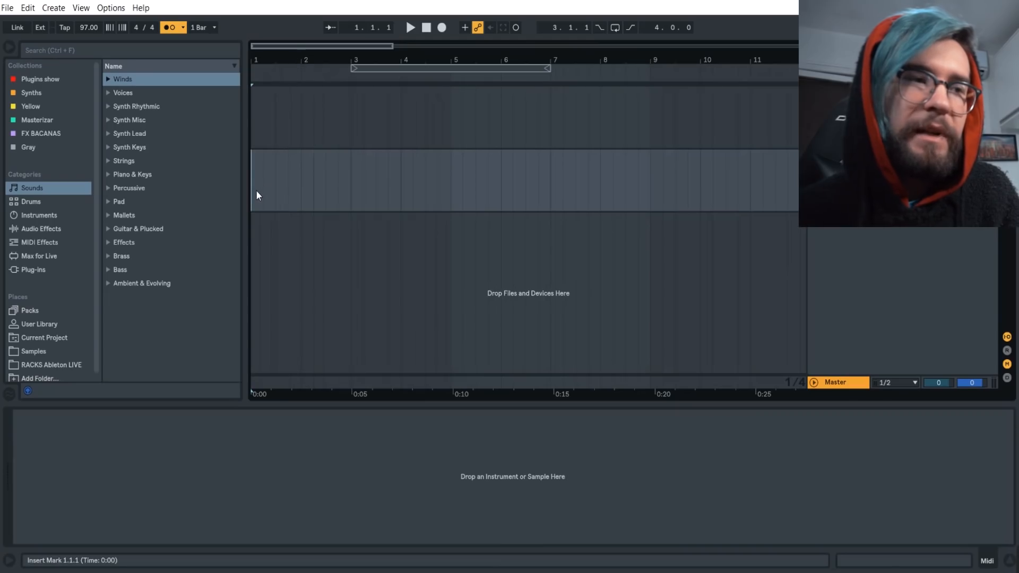
key(space)
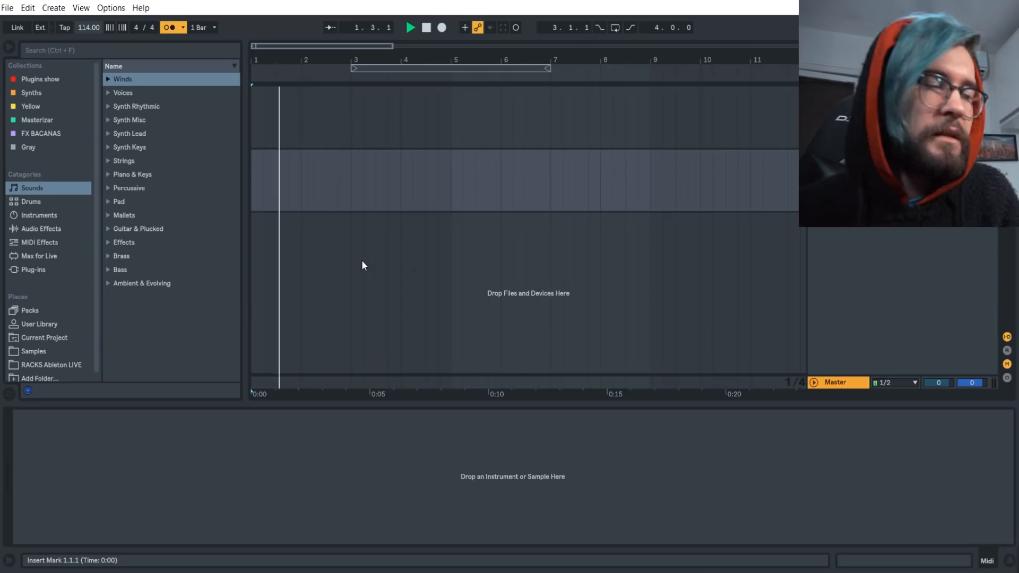
key(space)
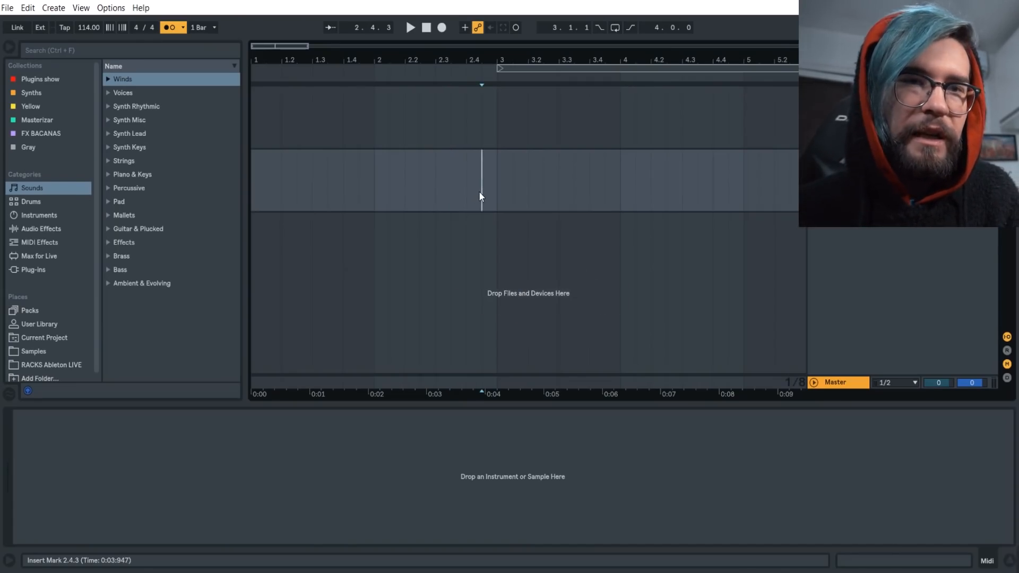
- Play from position 2.4.3 and turn on Follow so the arrangement scrolls with the playhead
key(space)
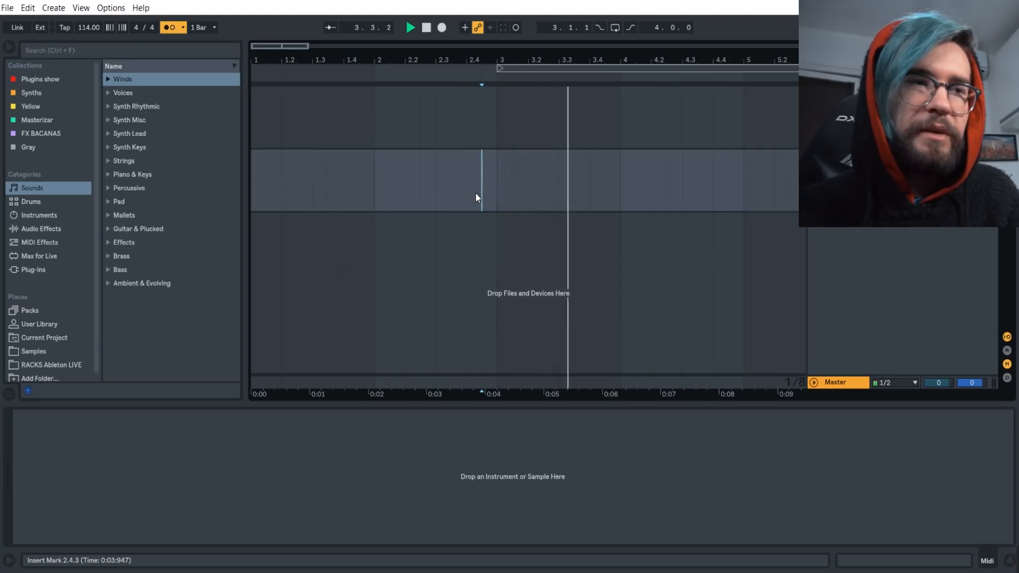
click(329, 28)
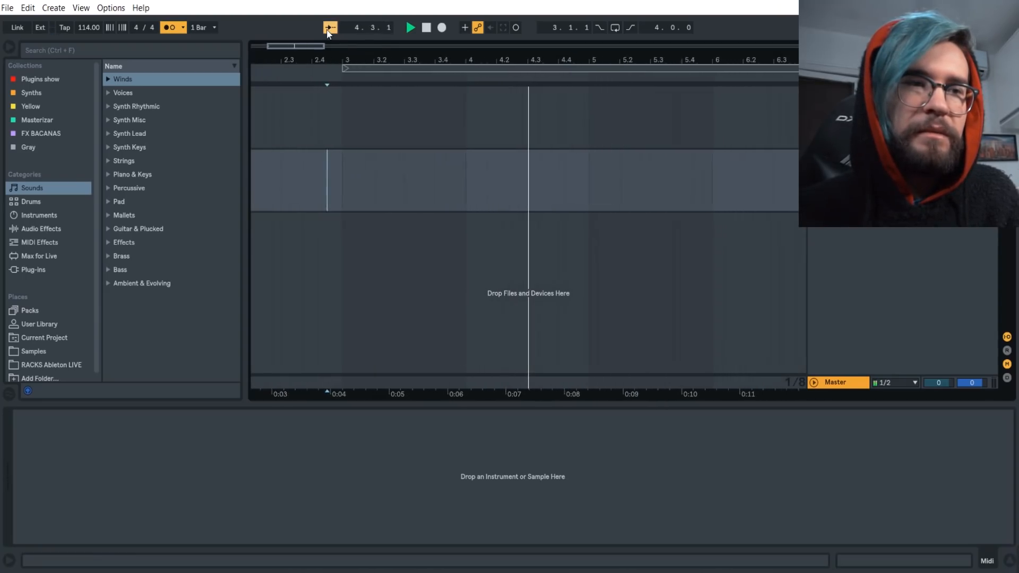
key(space)
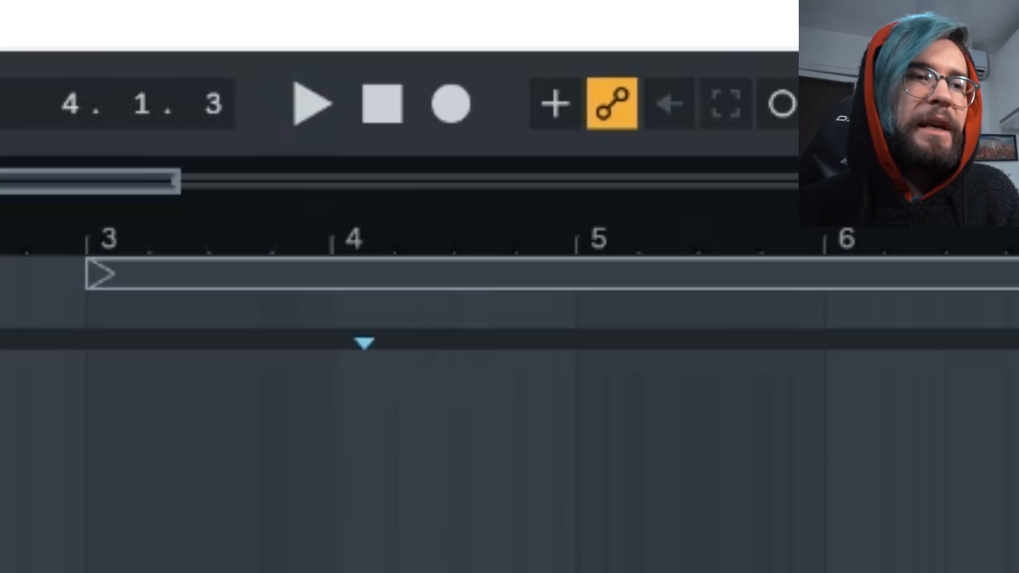
- Start and stop playback from bar 4 on the Midi track, and again after resetting the song position to 1.1.1
click(548, 422)
click(514, 423)
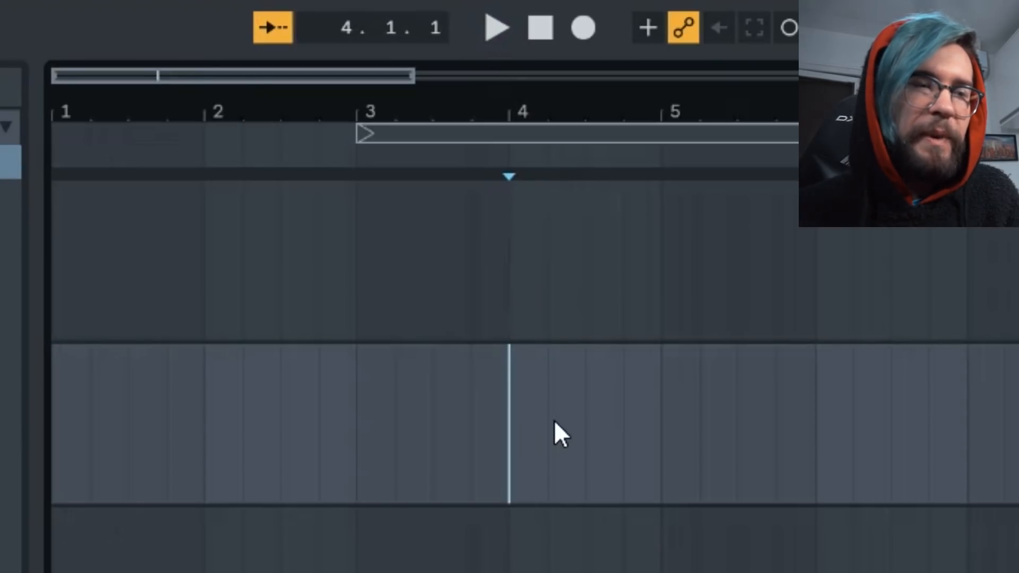
key(space)
key(space)
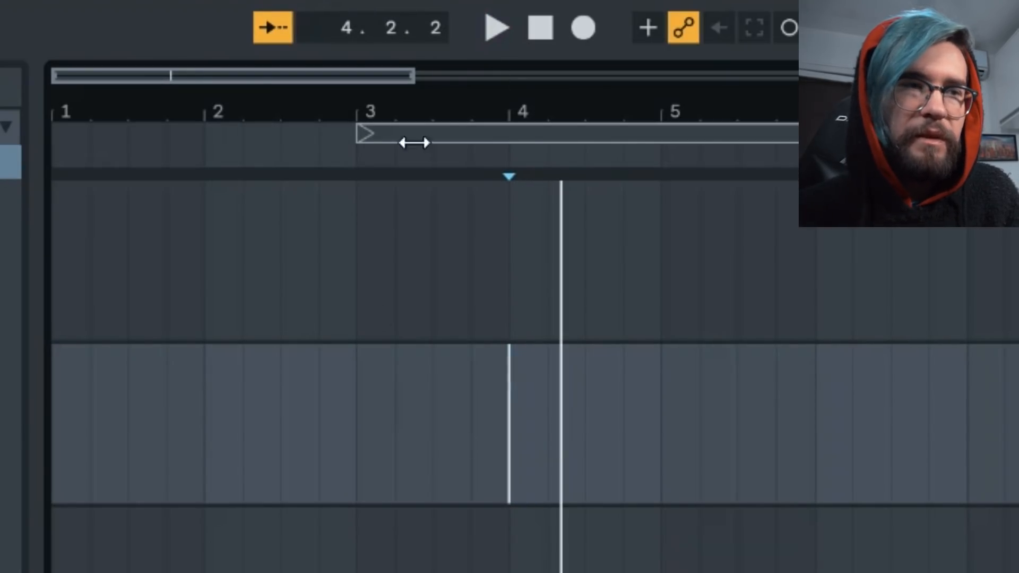
click(499, 27)
double_click(537, 30)
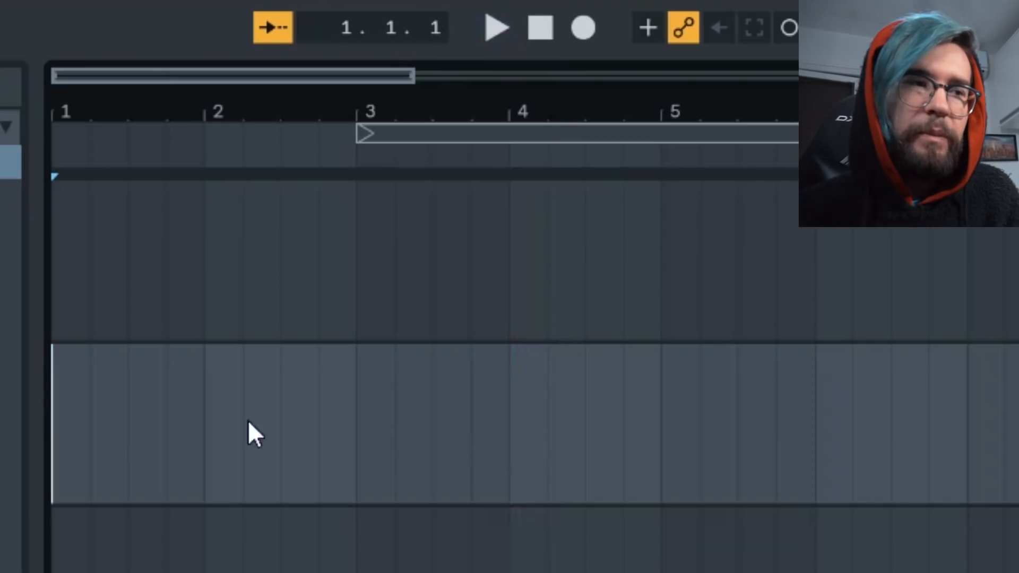
key(space)
key(space)
- Place the insert marker at several different points along the Midi track's timeline
drag(281, 470, 126, 468)
click(91, 463)
click(59, 456)
click(586, 449)
click(926, 446)
click(1018, 445)
click(358, 440)
click(54, 456)
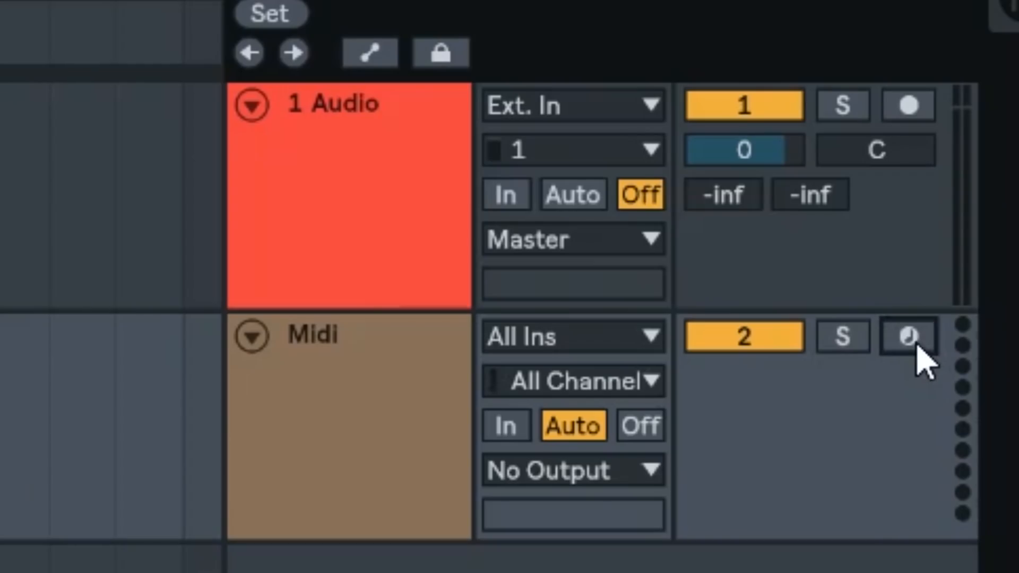
- Arm the Midi track and record a short clip of just over one bar starting at bar 4
click(983, 154)
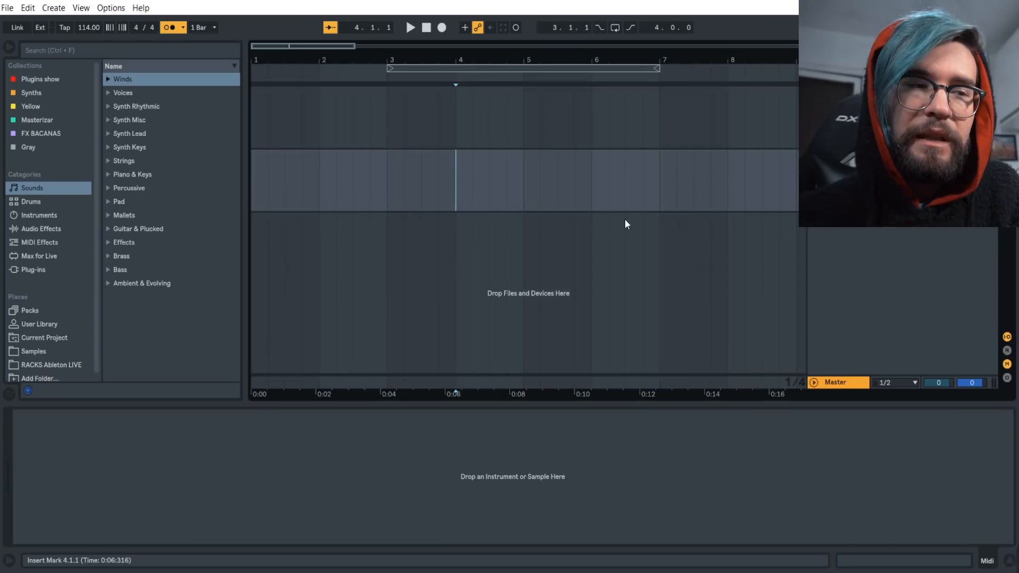
click(443, 26)
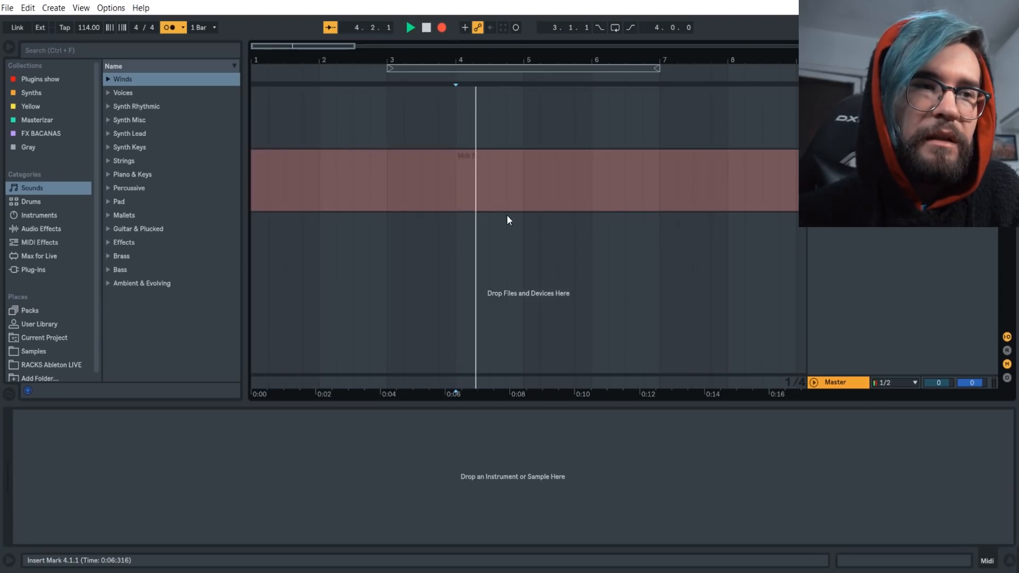
key(space)
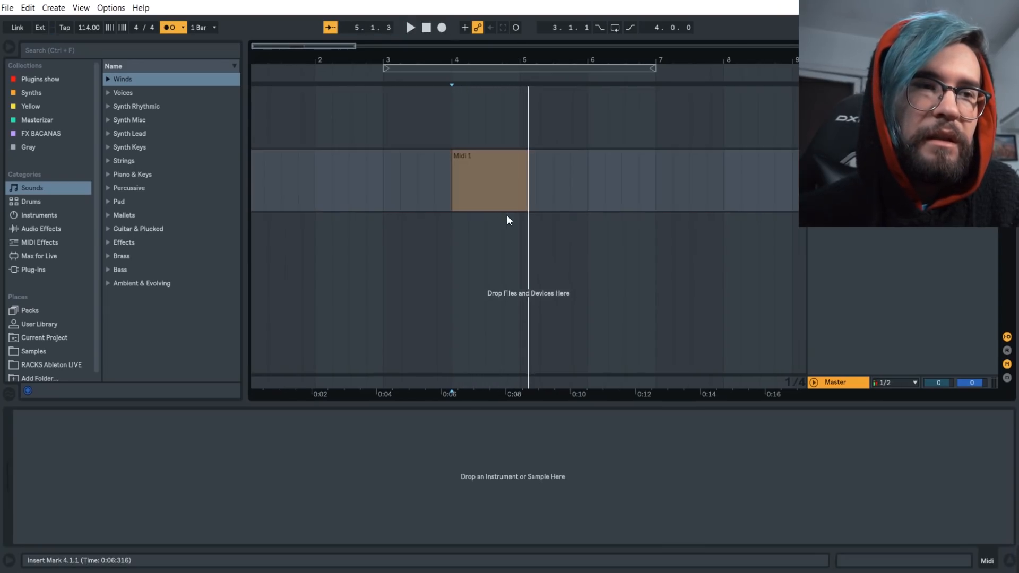
- Extend the recorded Midi 1 clip to about bar 8 and delete it from the track
click(502, 162)
drag(527, 173, 566, 175)
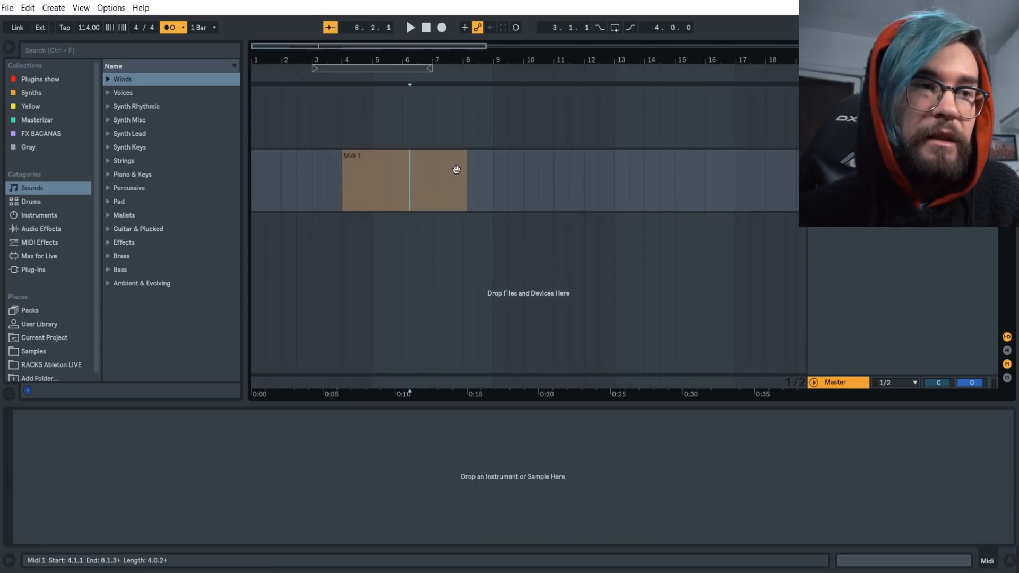
click(456, 169)
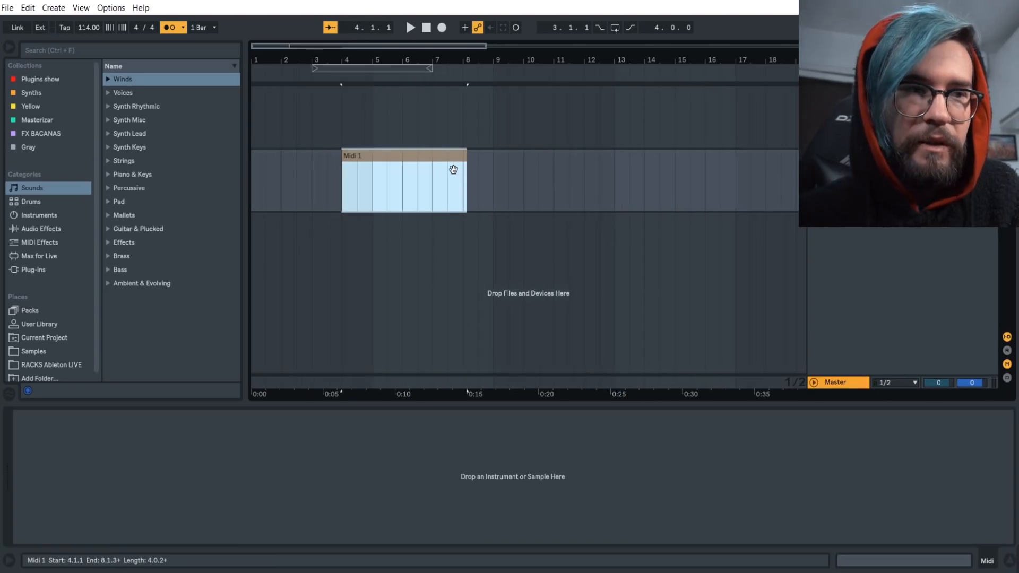
key(Delete)
click(630, 181)
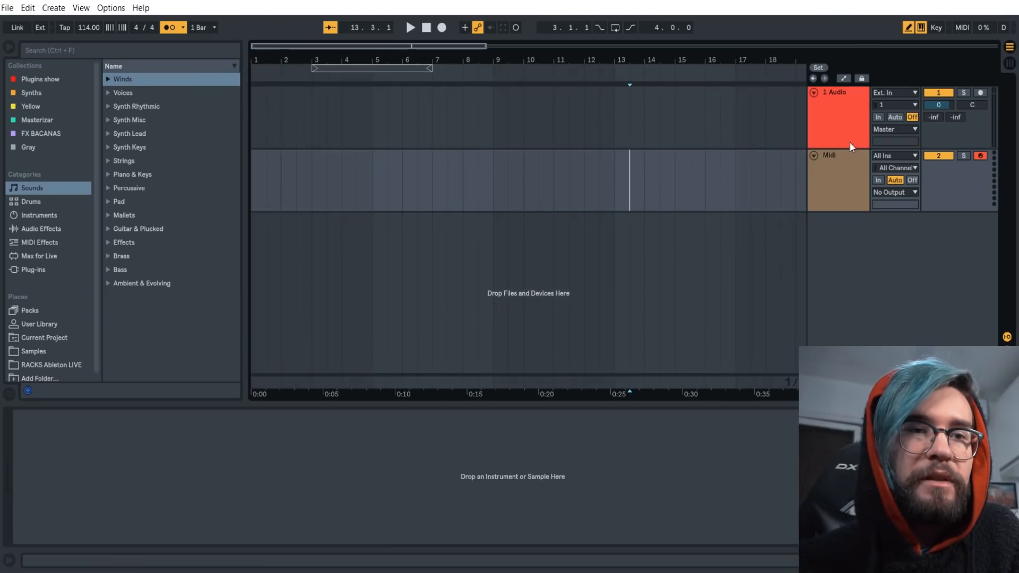
- Show the automation lanes and draw across the Midi track's Speaker On automation in Draw Mode
click(845, 158)
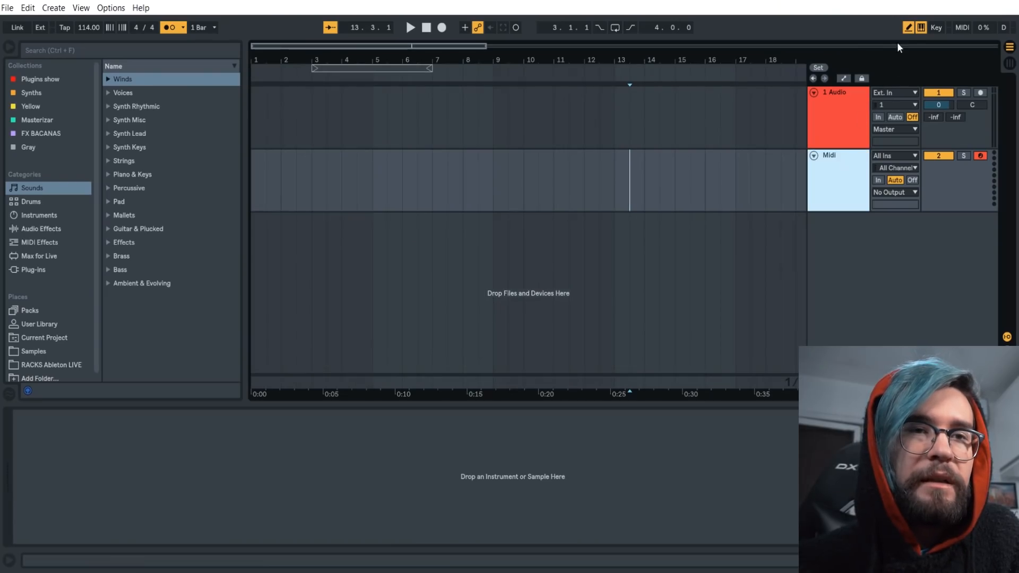
key(b)
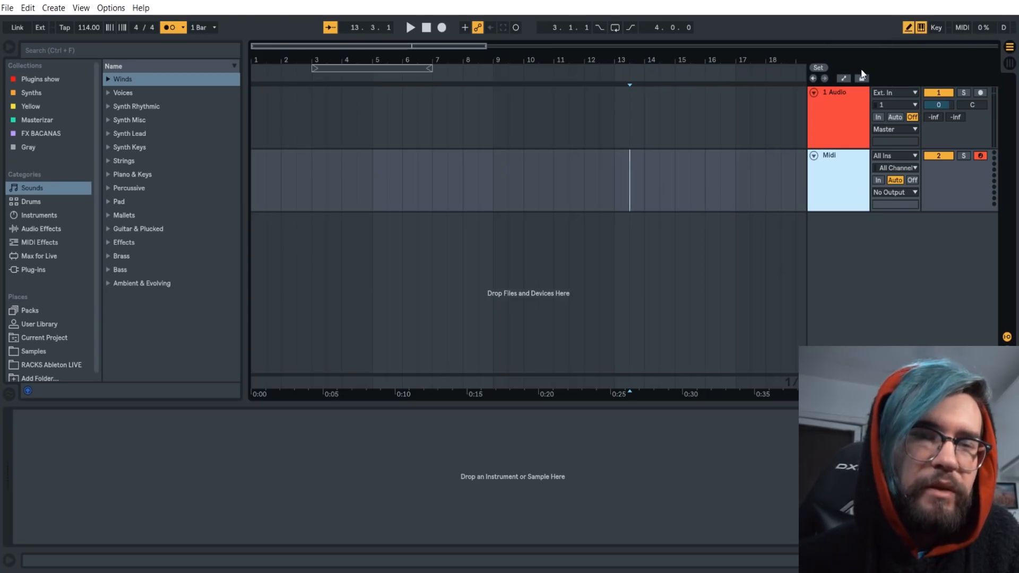
click(843, 80)
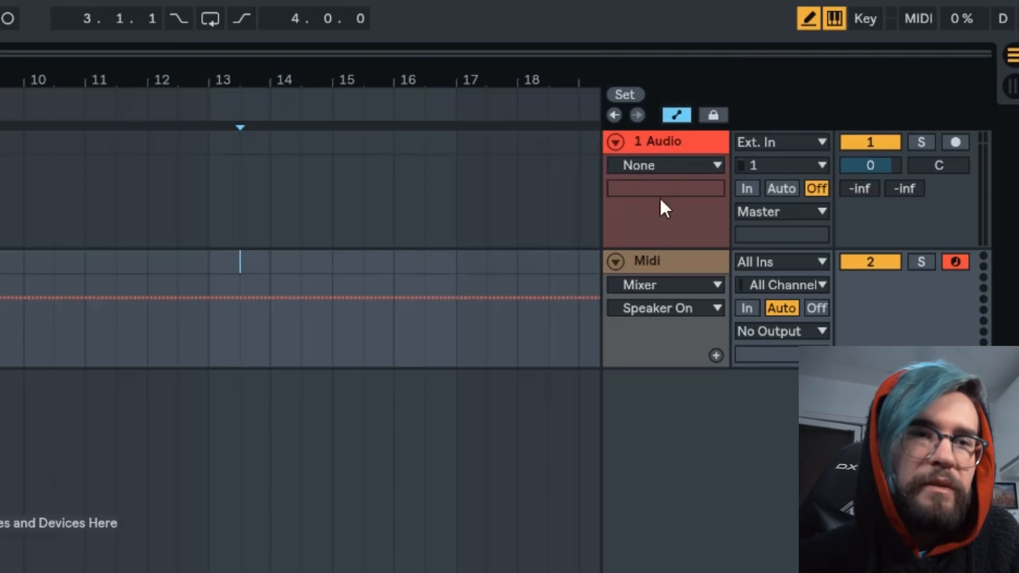
mouse_move(2, 305)
mouse_down()
mouse_move(34, 346)
mouse_move(91, 359)
mouse_move(211, 310)
mouse_move(298, 376)
mouse_move(472, 326)
mouse_up()
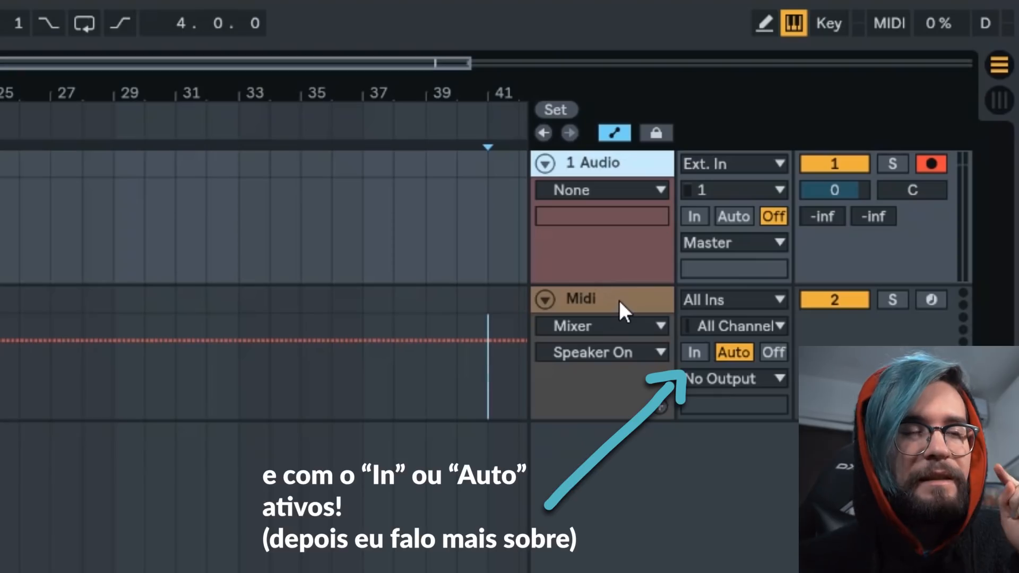
- Select the Midi track, place the insert marker at bar 18, and toggle the automation lanes off and on again
click(619, 301)
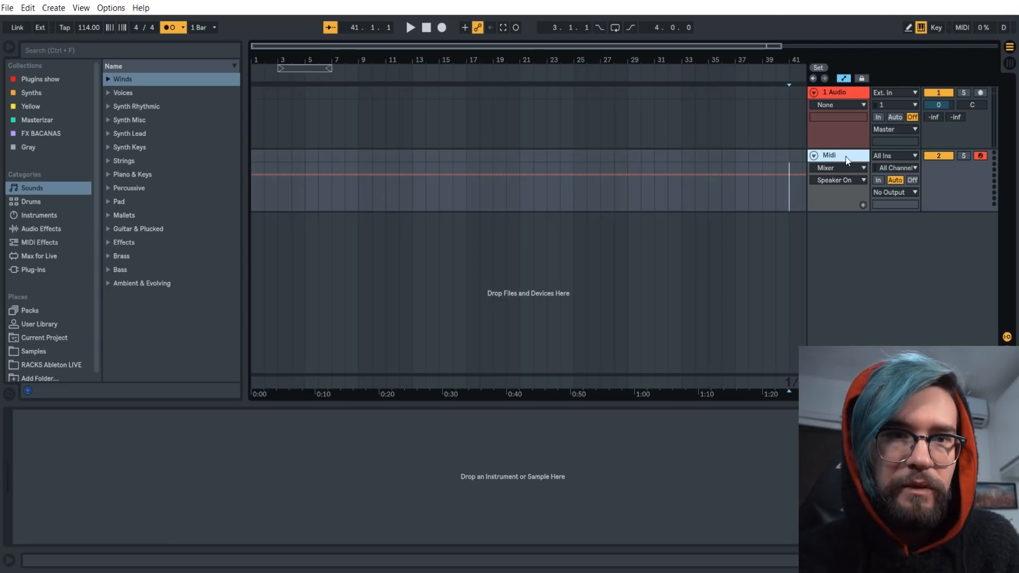
click(476, 196)
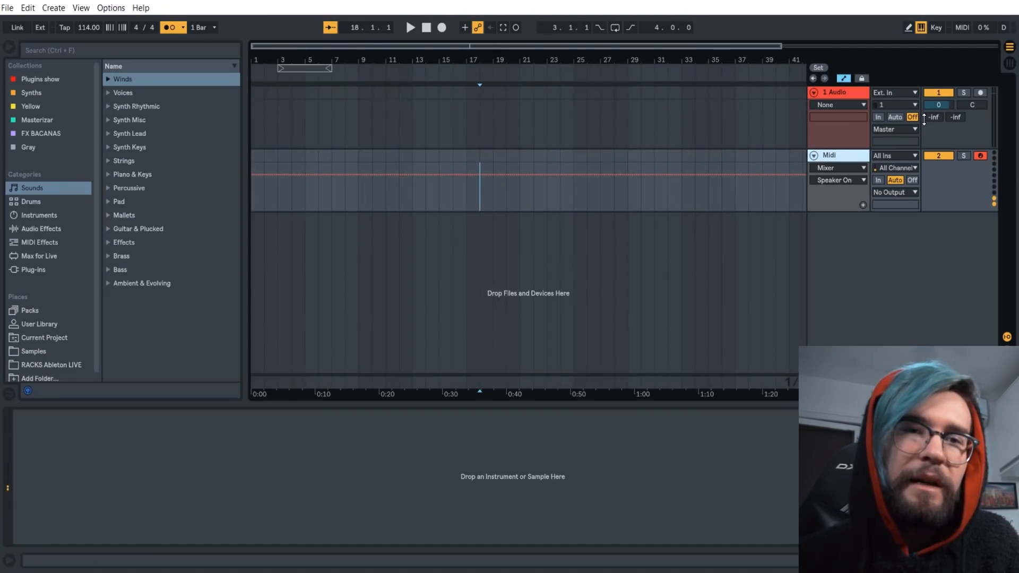
click(844, 77)
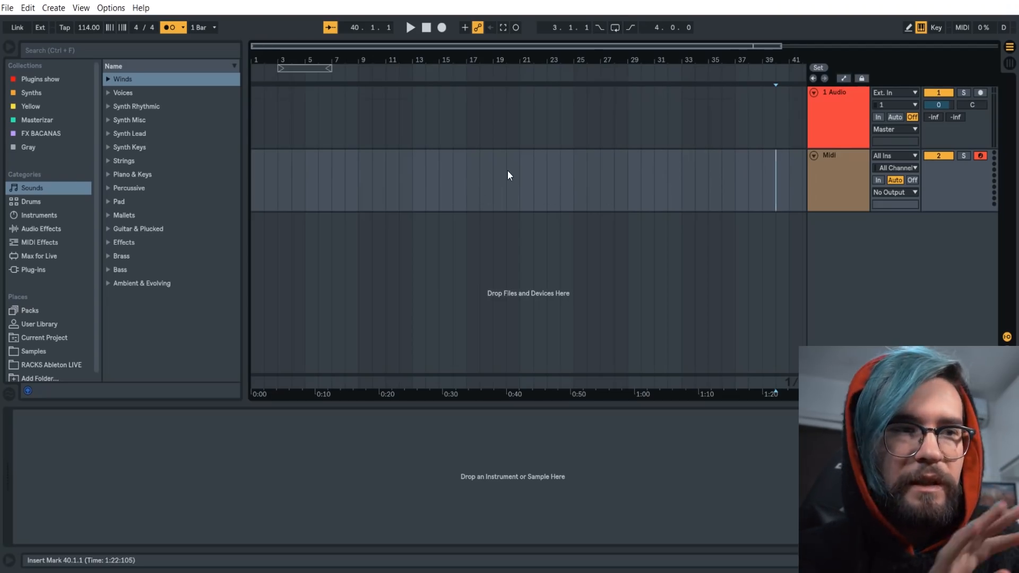
click(843, 78)
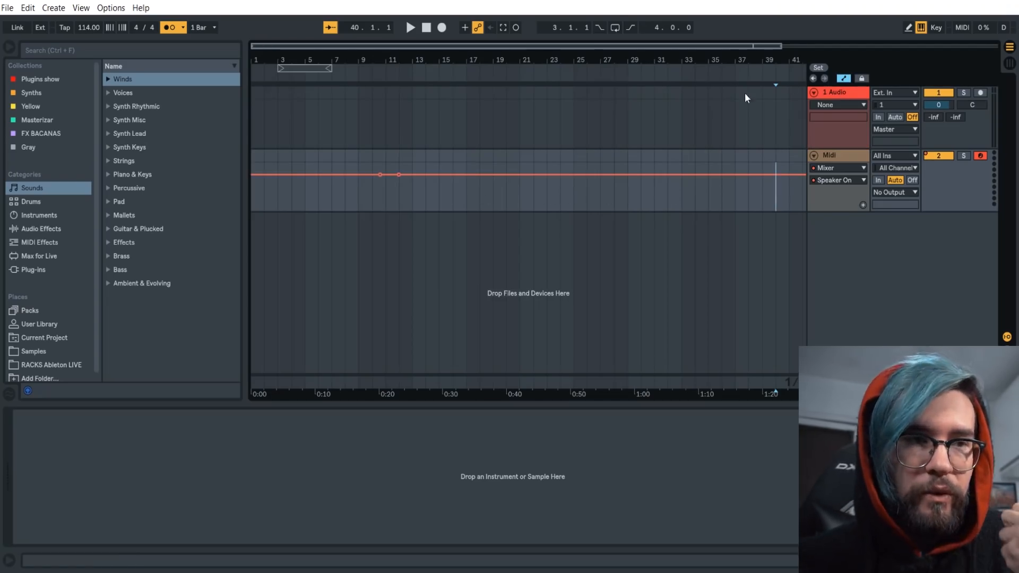
- Draw a stepped on/off pattern in the Midi track's Speaker On automation, switching at about bars 12, 16, 21, 26, 29 and 36
drag(456, 171, 422, 188)
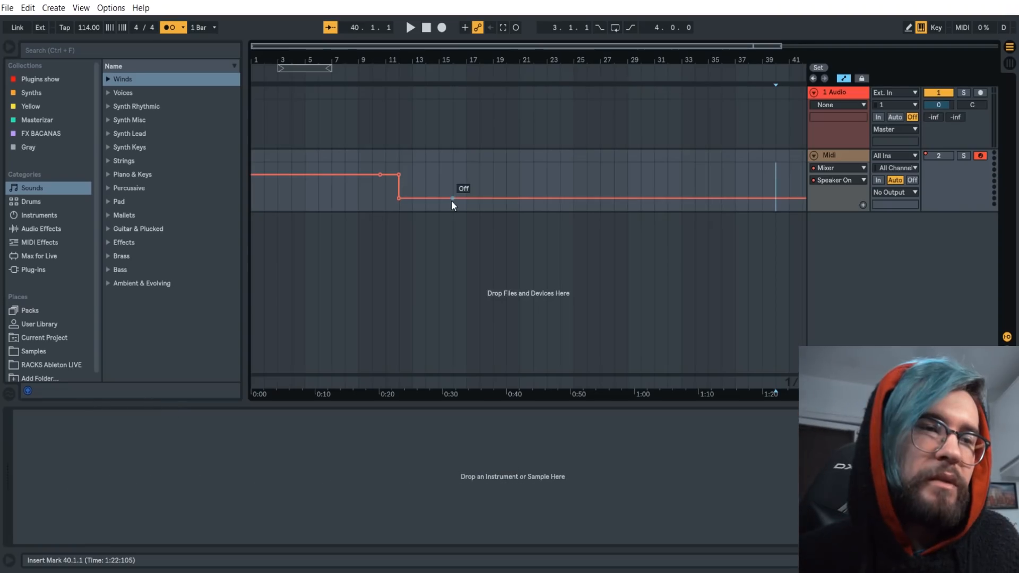
drag(453, 198, 453, 174)
drag(519, 174, 520, 198)
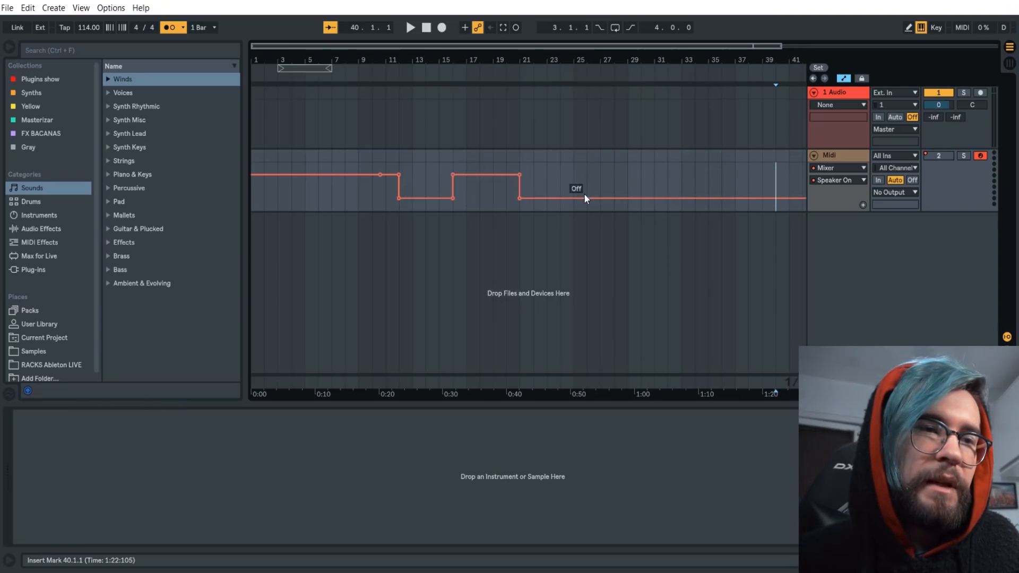
mouse_move(587, 197)
mouse_down()
mouse_move(588, 174)
mouse_move(628, 198)
mouse_up()
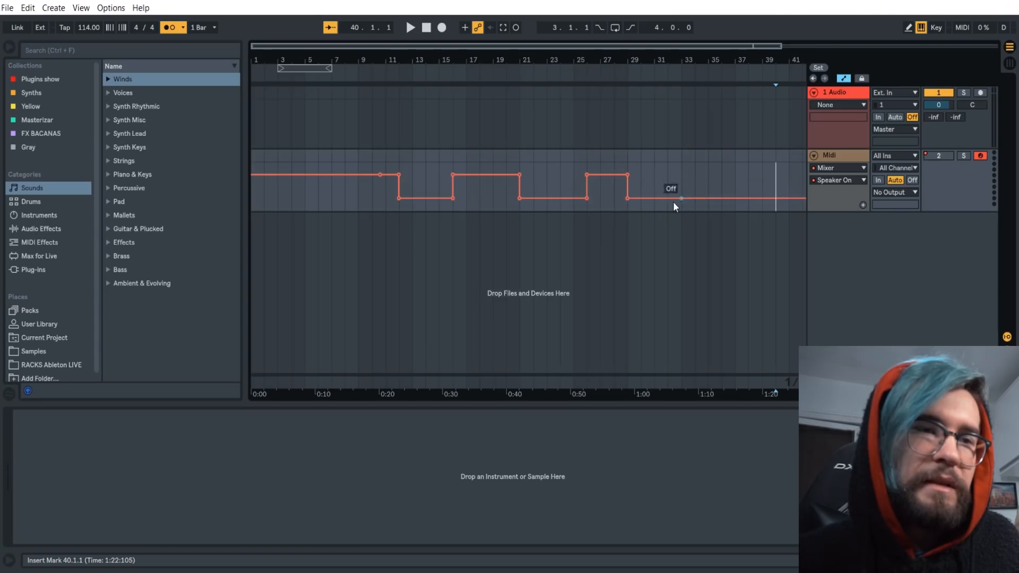
drag(726, 199, 727, 174)
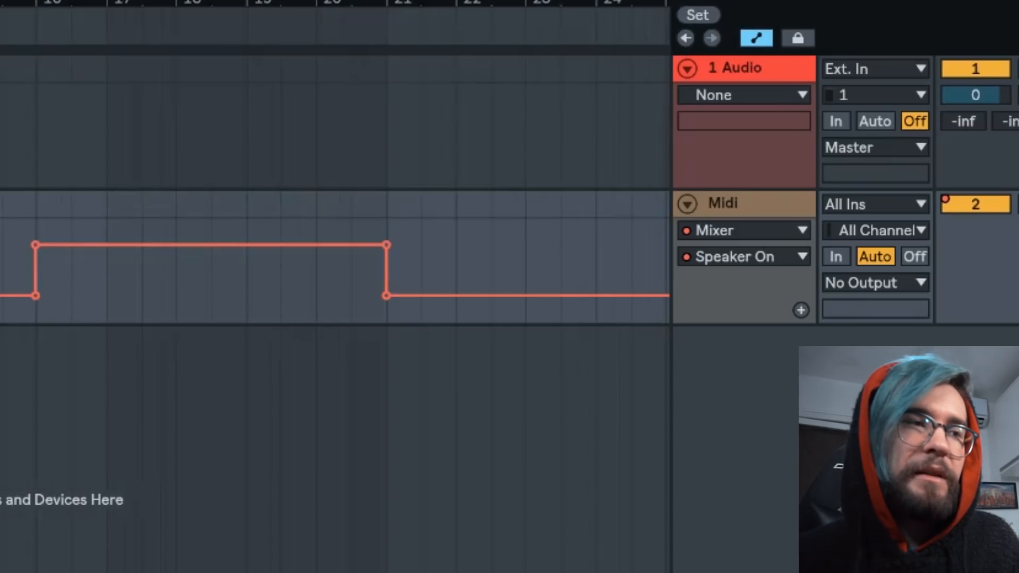
- Play the arrangement through the Speaker On automation changes from about bar 12, and hide the automation lanes
key(space)
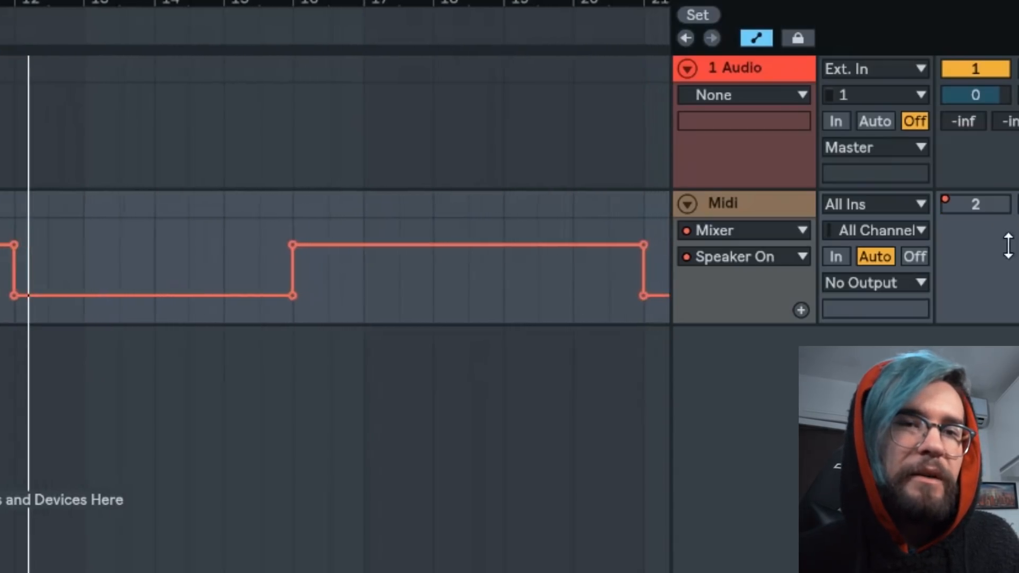
click(200, 278)
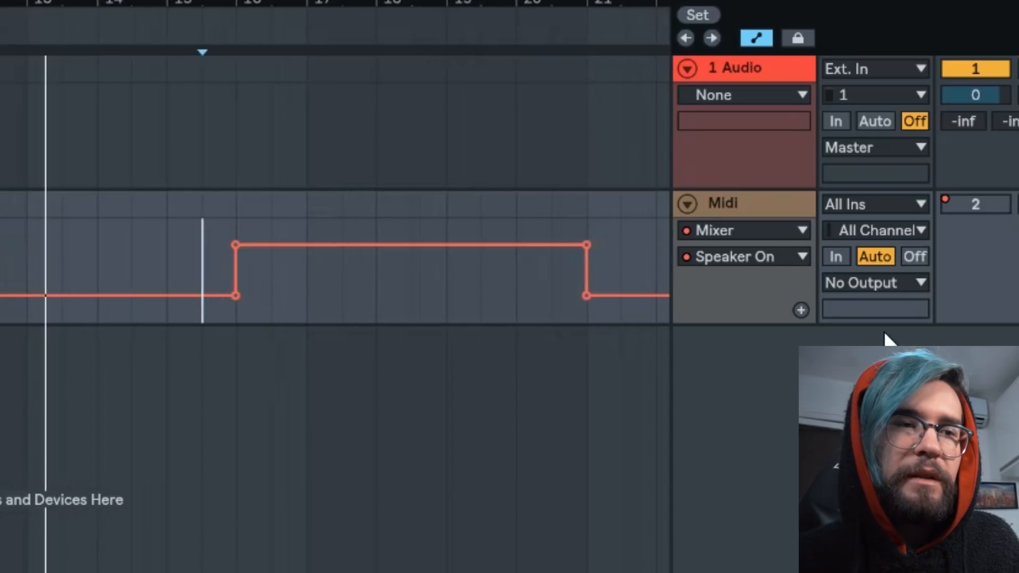
scroll(289, 277, down, 2)
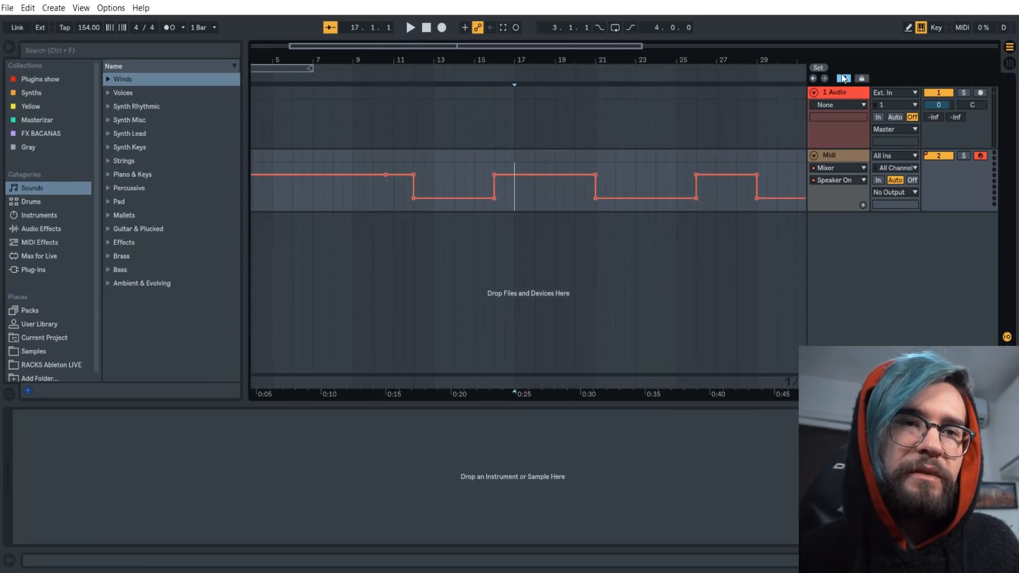
click(756, 38)
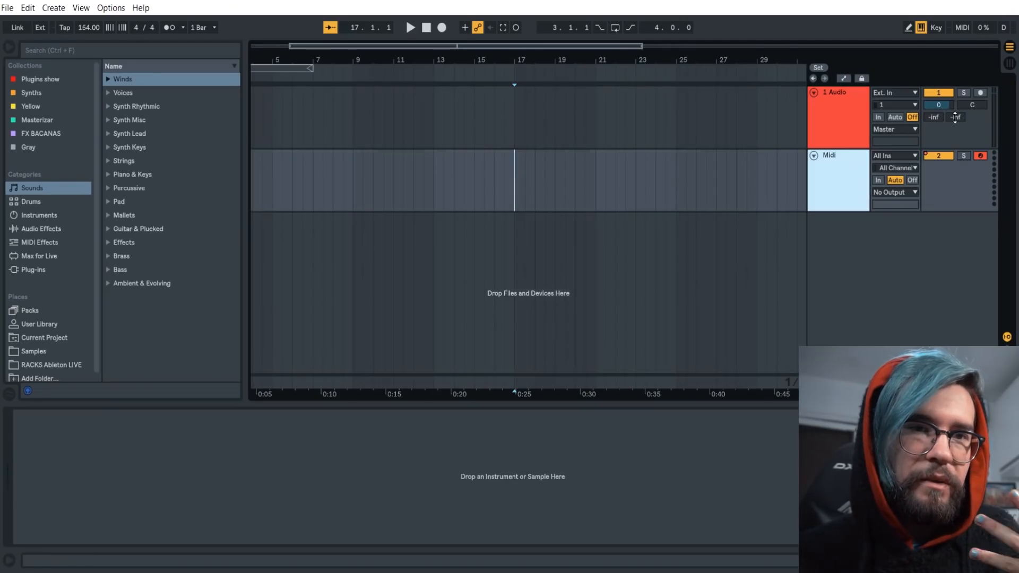
- Add a locator at bar 25 and move it to bar 21
click(518, 118)
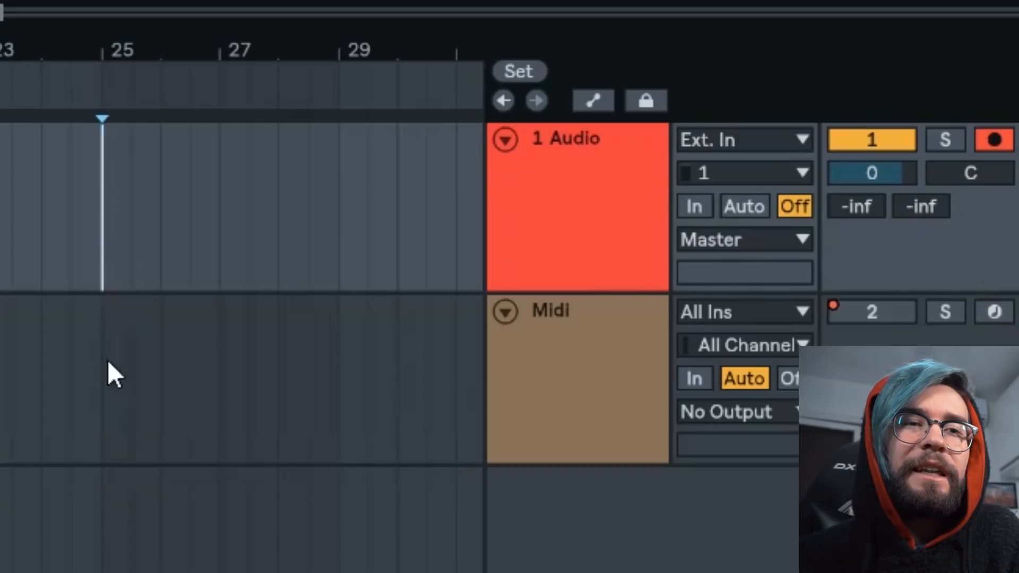
click(108, 363)
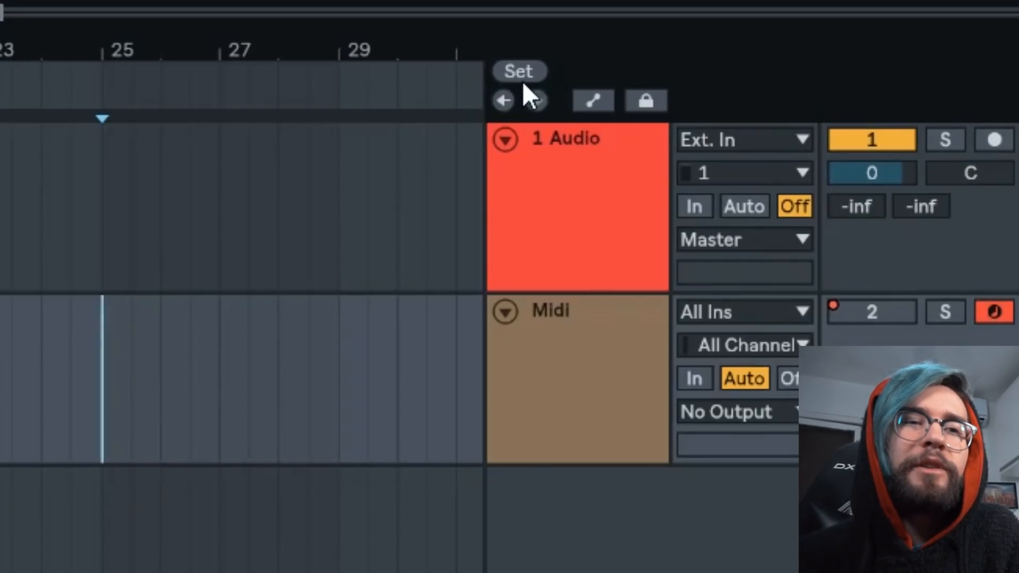
click(518, 71)
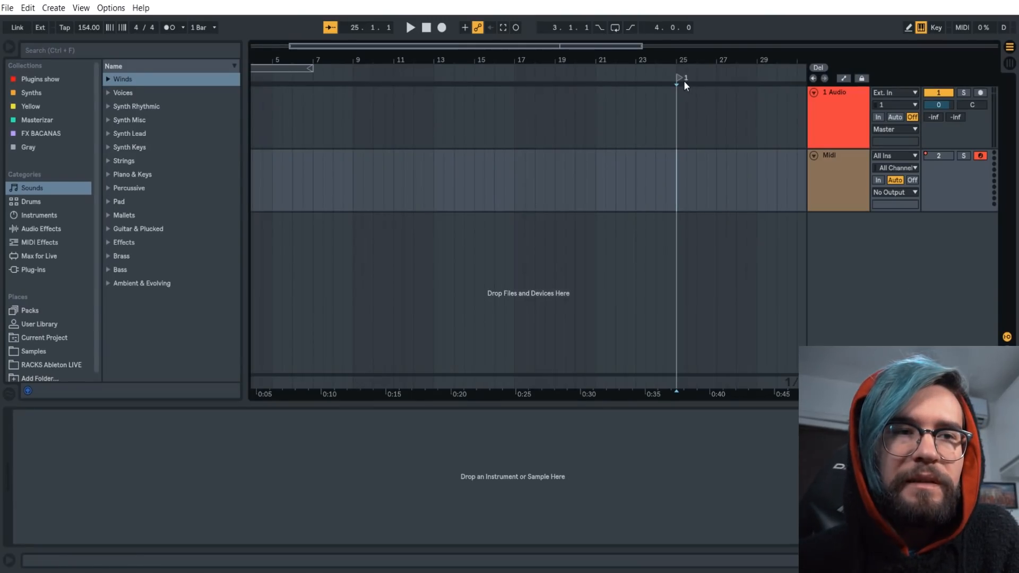
drag(684, 81, 604, 87)
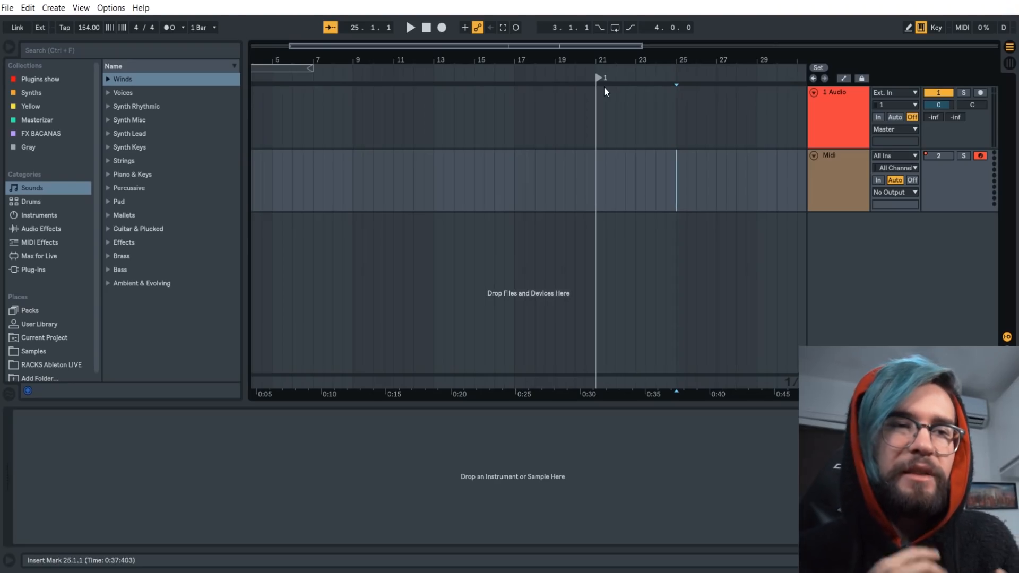
- Rename the locator at bar 21 as refrao
key(ctrl+r)
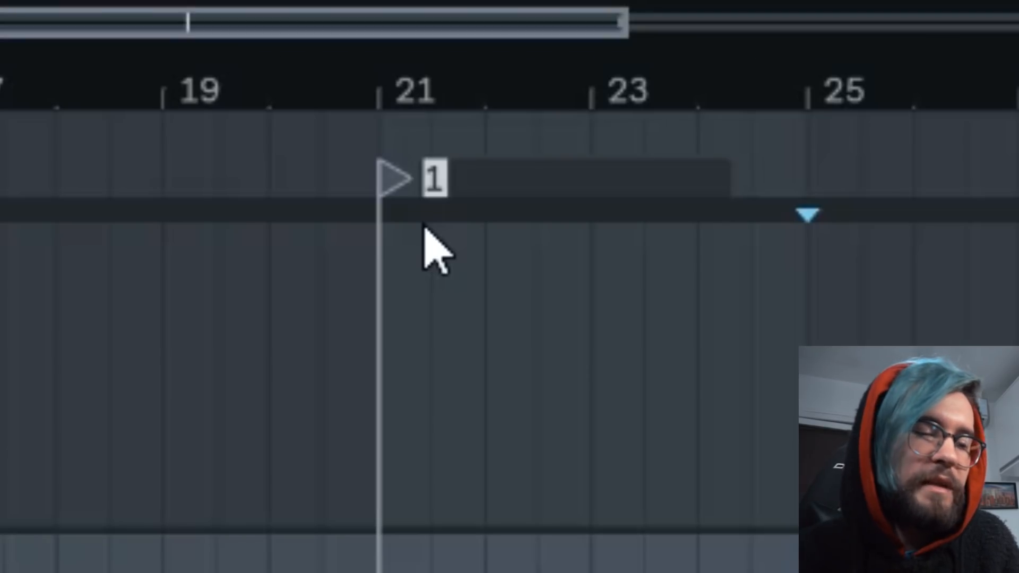
text(refrao)
key(Return)
- Start and stop playback from several points on the timeline around the refrao locator
click(455, 183)
key(space)
scroll(637, 215, down, 1)
scroll(637, 215, up, 1)
click(644, 199)
key(space)
click(638, 197)
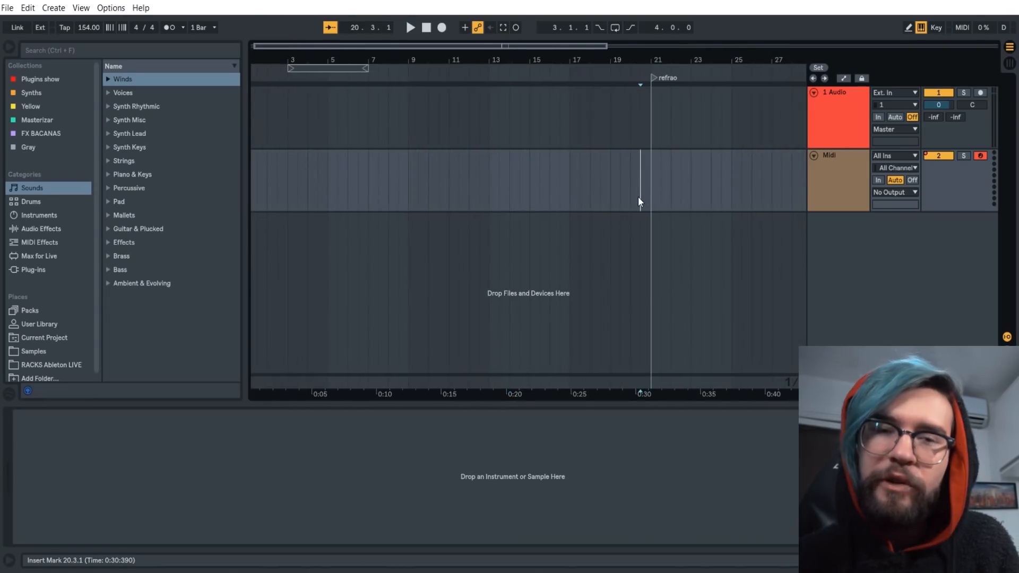
key(space)
click(609, 106)
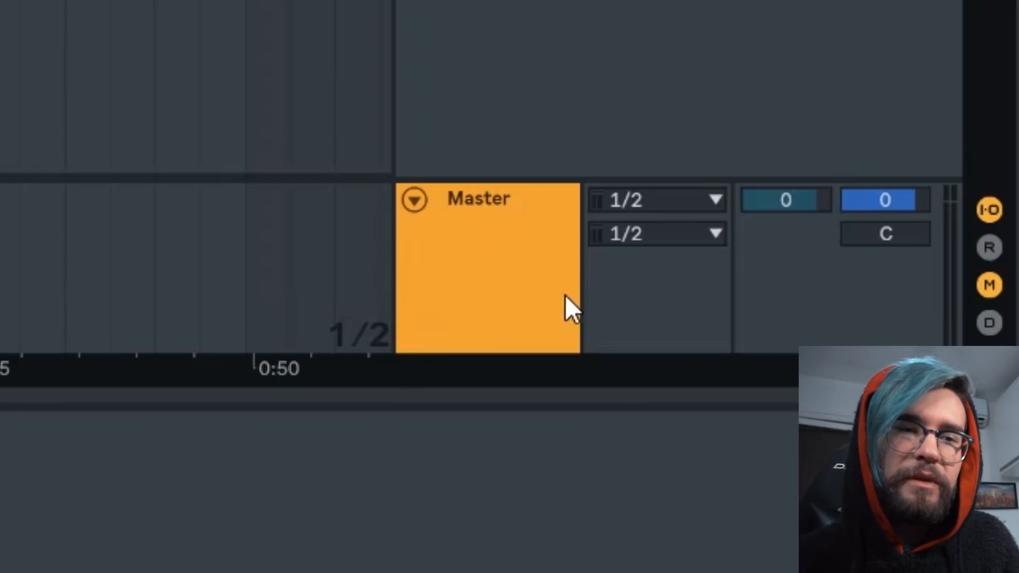
- Set the 1 Audio track's monitoring to Auto
click(467, 219)
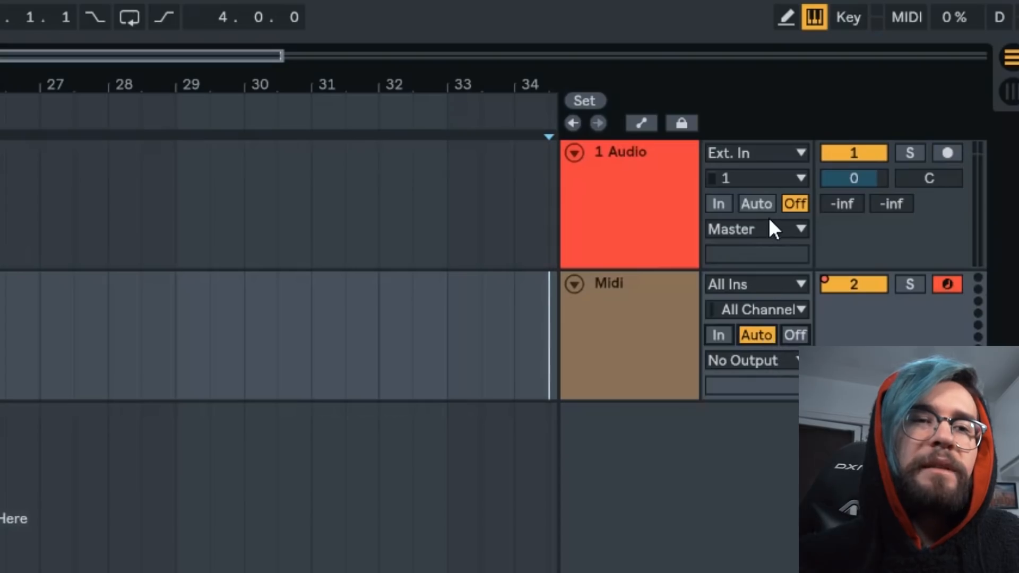
click(898, 119)
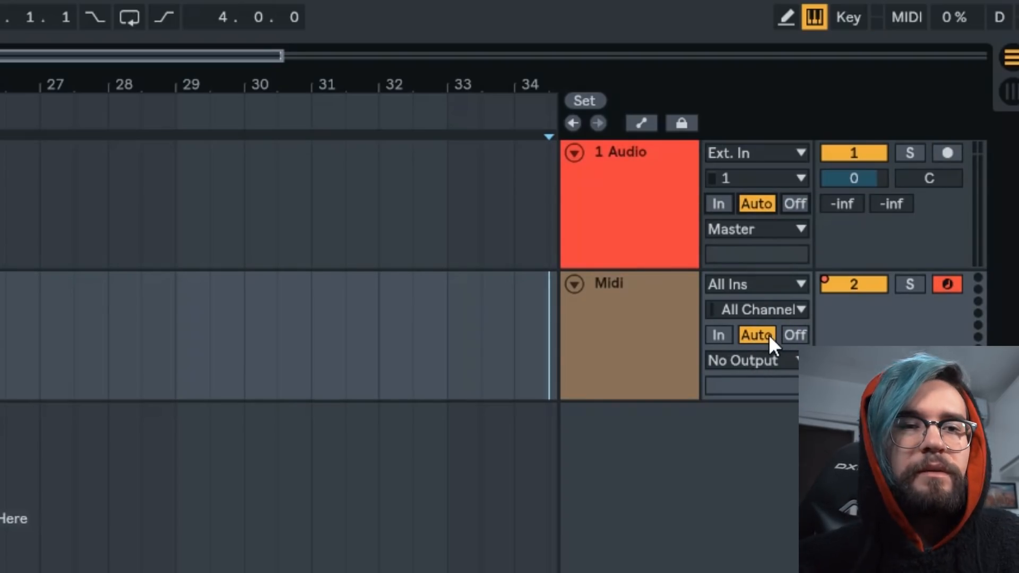
- Insert an empty MIDI clip on the Midi track from the refrao locator at bar 21 to bar 25
click(648, 353)
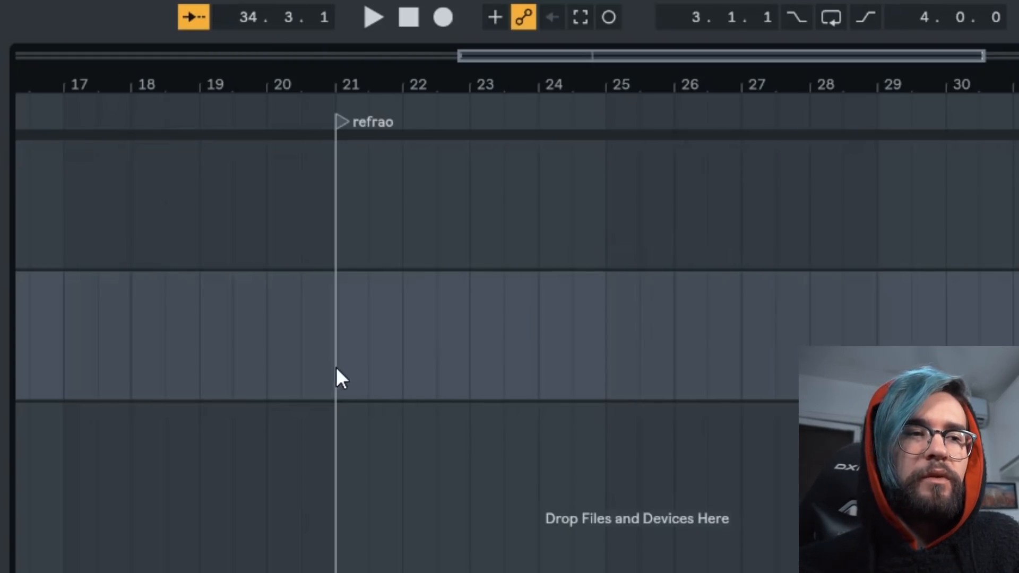
drag(336, 367, 596, 329)
key(ctrl+shift+m)
- Play the arrangement across the new MIDI clip and stop past its end
click(368, 348)
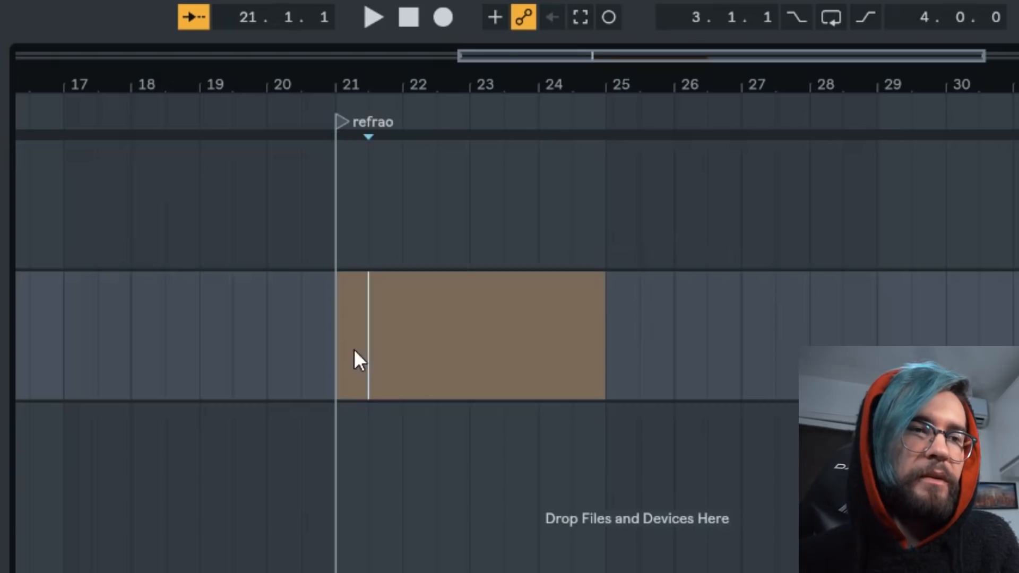
key(plus)
click(351, 370)
key(space)
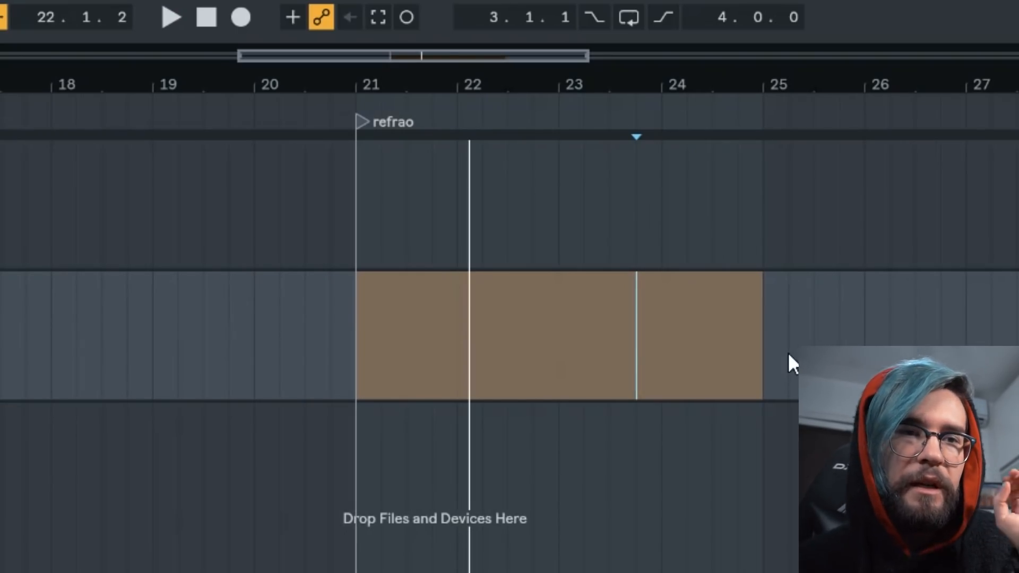
key(space)
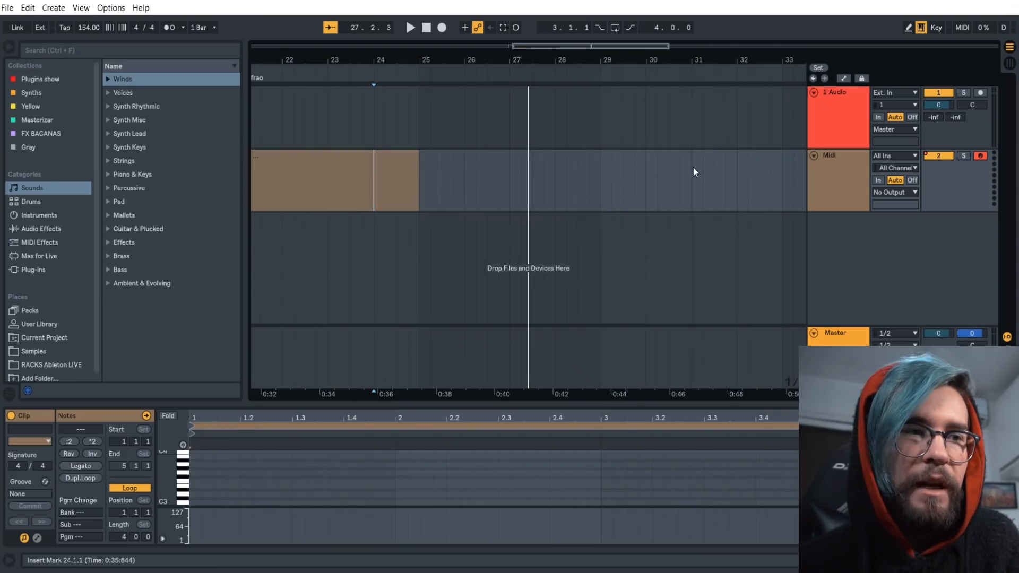
- Set the Midi track's monitoring to In and play from the refrao locator at bar 21
scroll(295, 204, down, 3)
click(877, 183)
scroll(651, 195, up, 3)
click(299, 194)
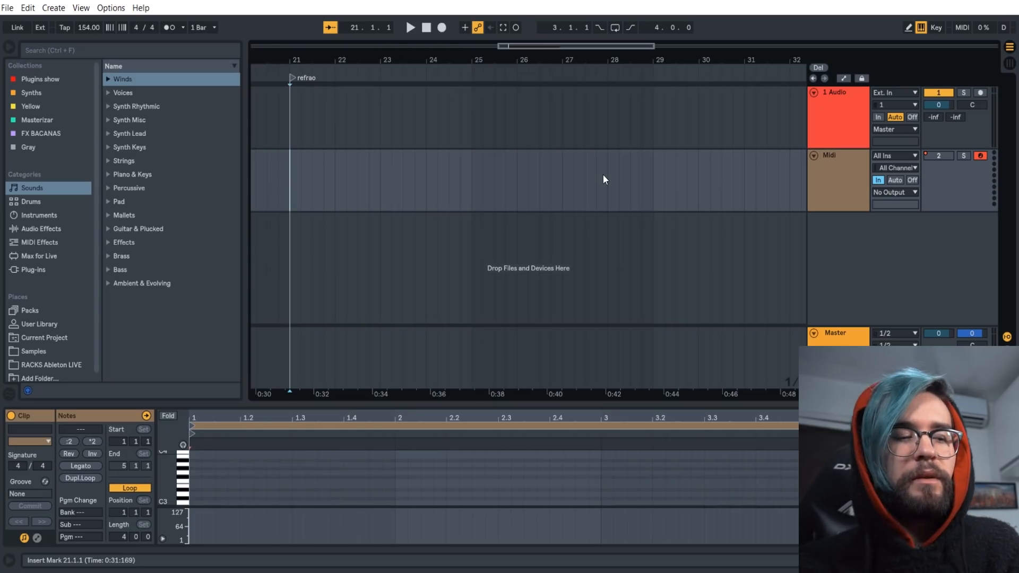
key(space)
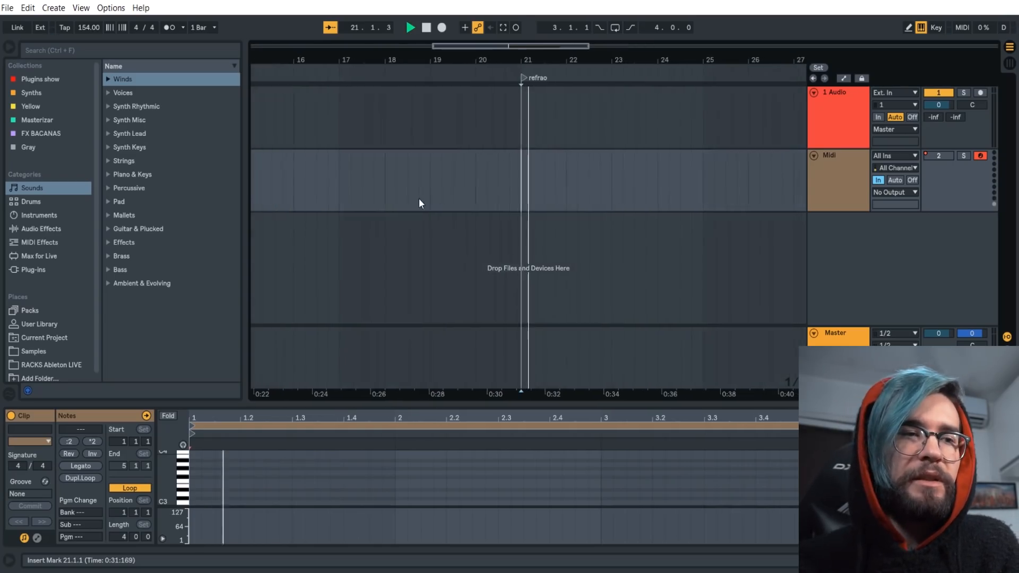
- Switch the Midi track's monitoring to Auto and back to In during playback, and stop the transport
click(889, 182)
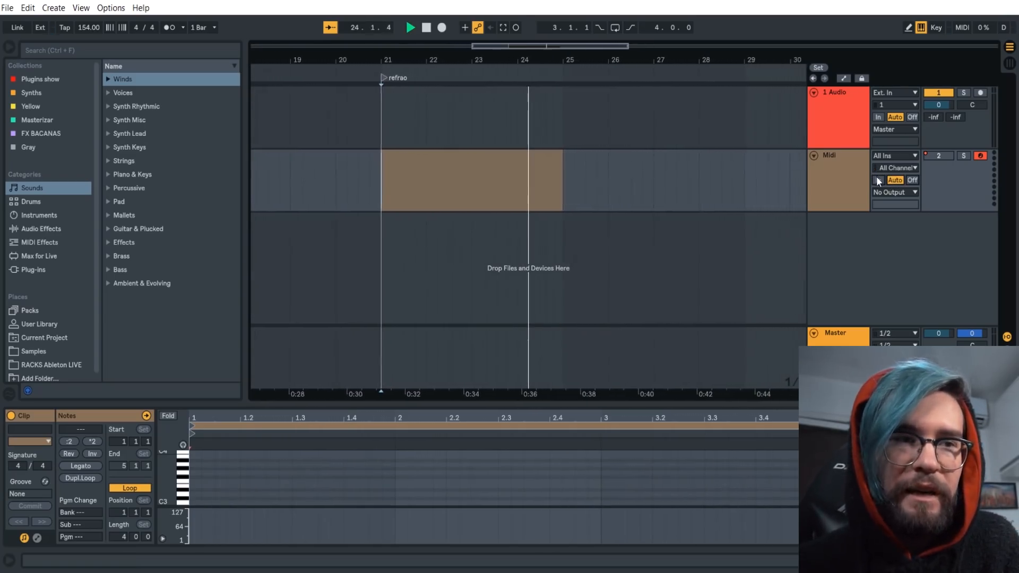
click(878, 180)
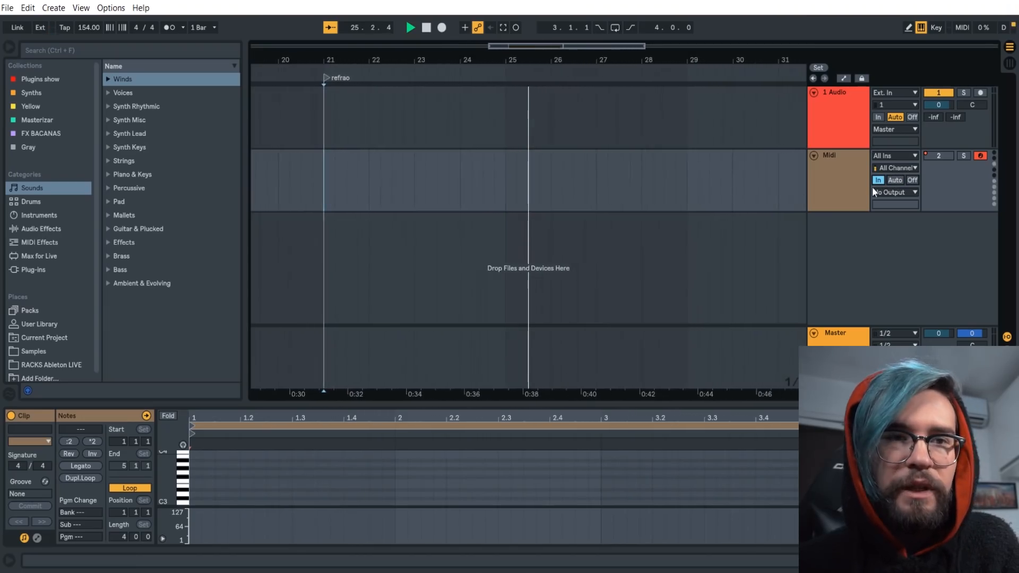
key(space)
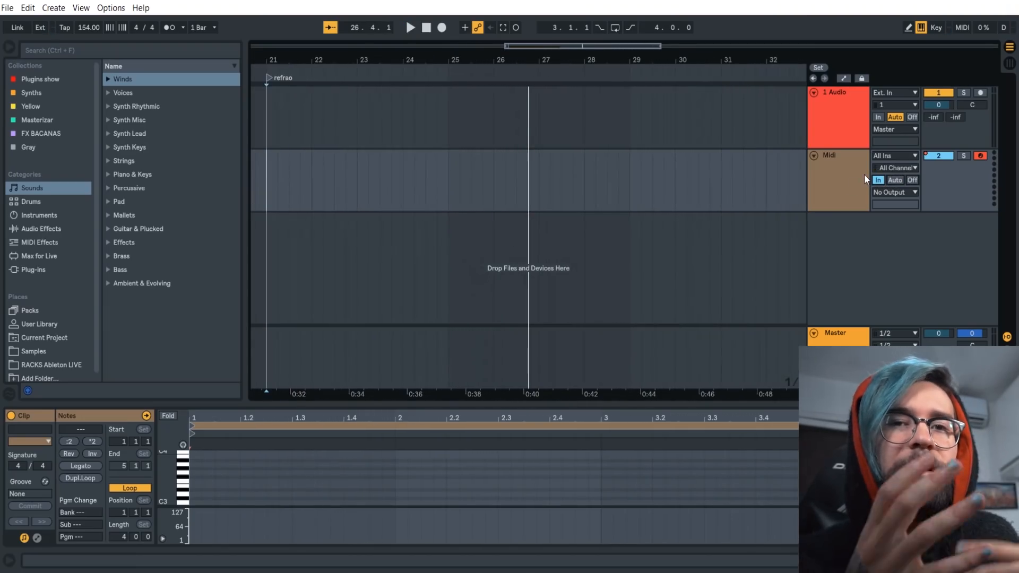
- Set the Midi track's monitoring to Off and place the insert marker at bar 25, at the clip's end
click(910, 181)
scroll(629, 180, down, 3)
click(548, 193)
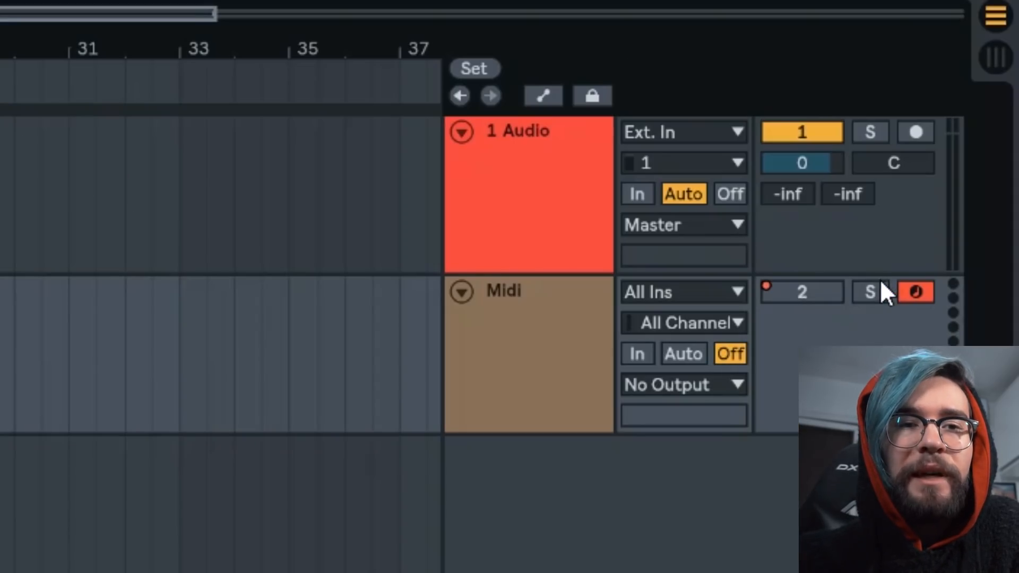
- Solo the Midi track and select the 1 Audio track's volume control
click(963, 156)
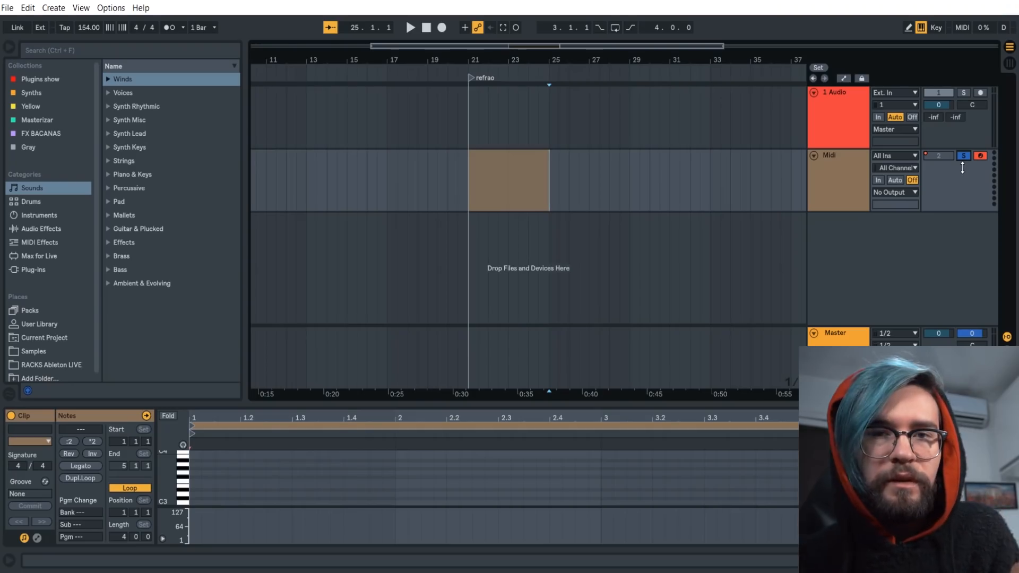
click(963, 155)
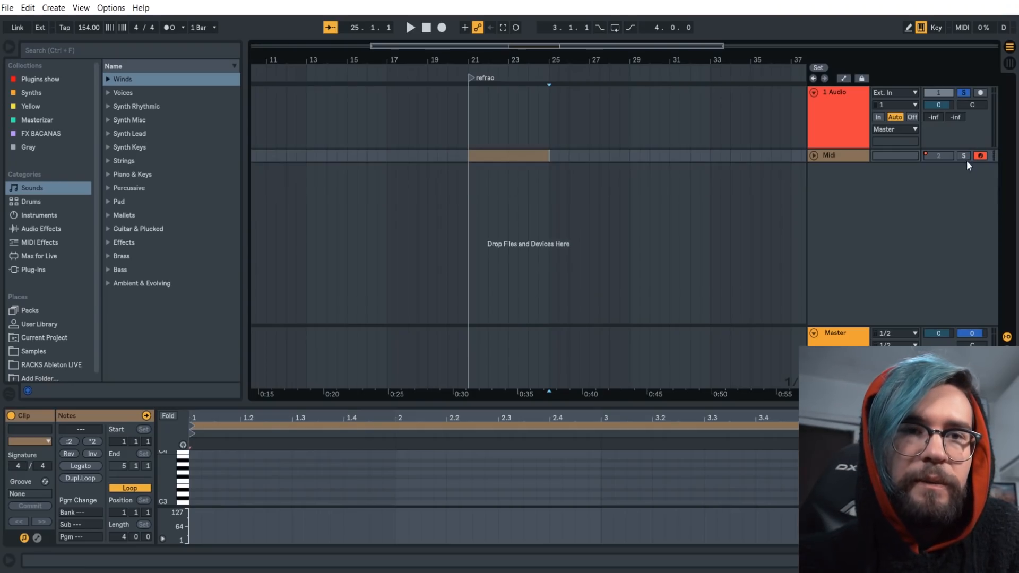
click(957, 106)
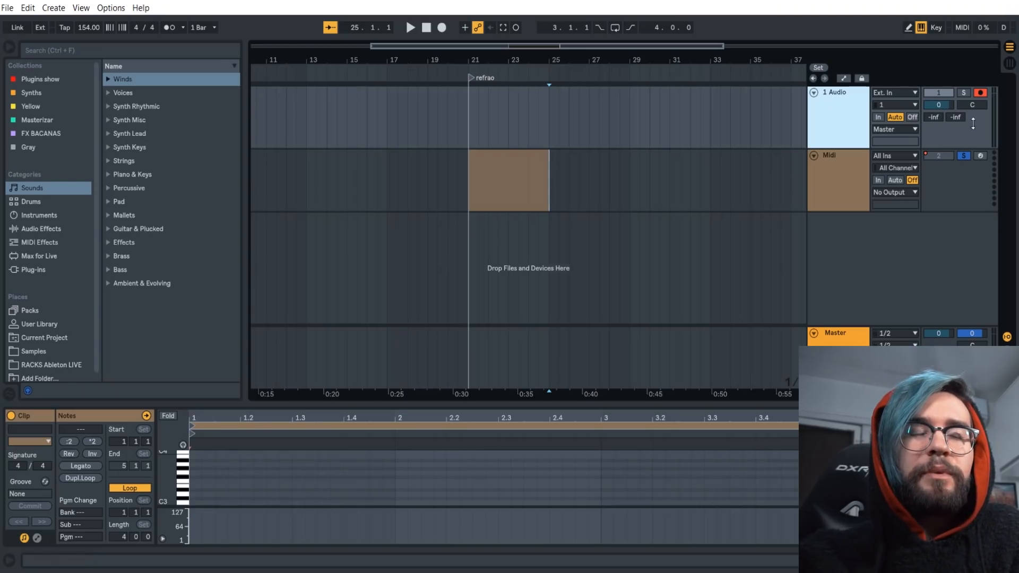
click(944, 105)
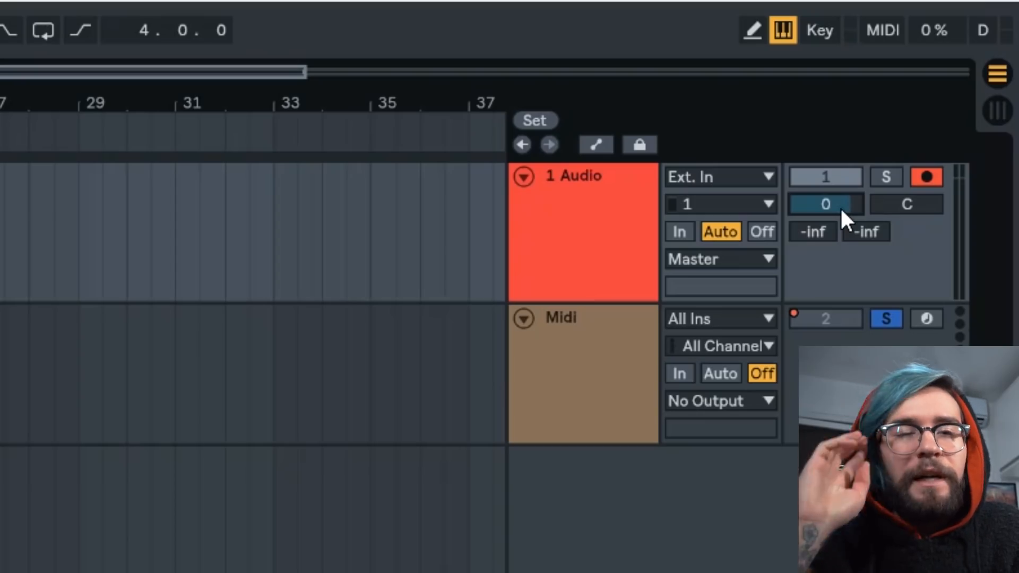
- Show the 1 Audio track's volume automation and draw breakpoints that drop to about -19.0 dB after bar 21 and rise again
right_click(840, 206)
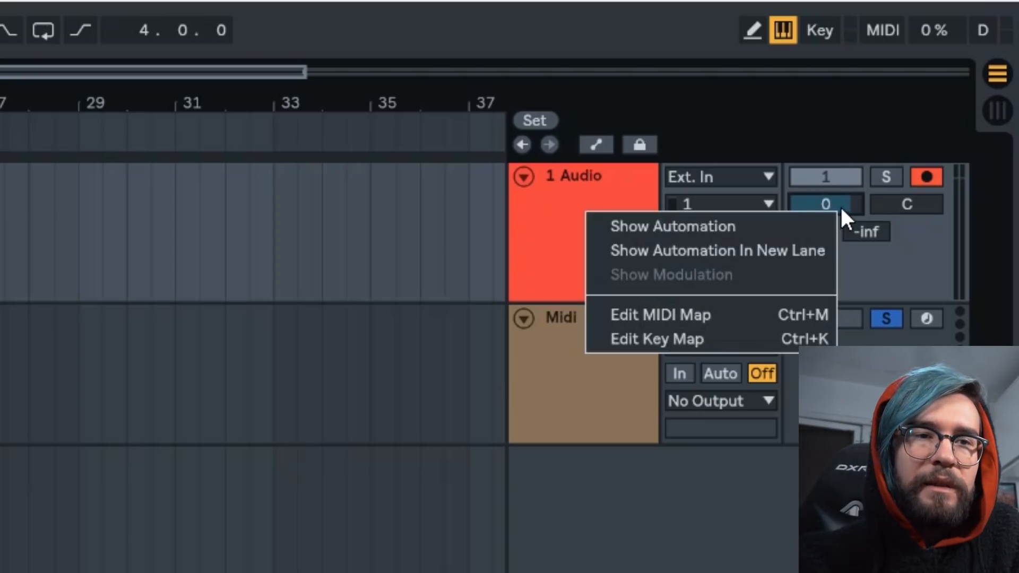
click(773, 225)
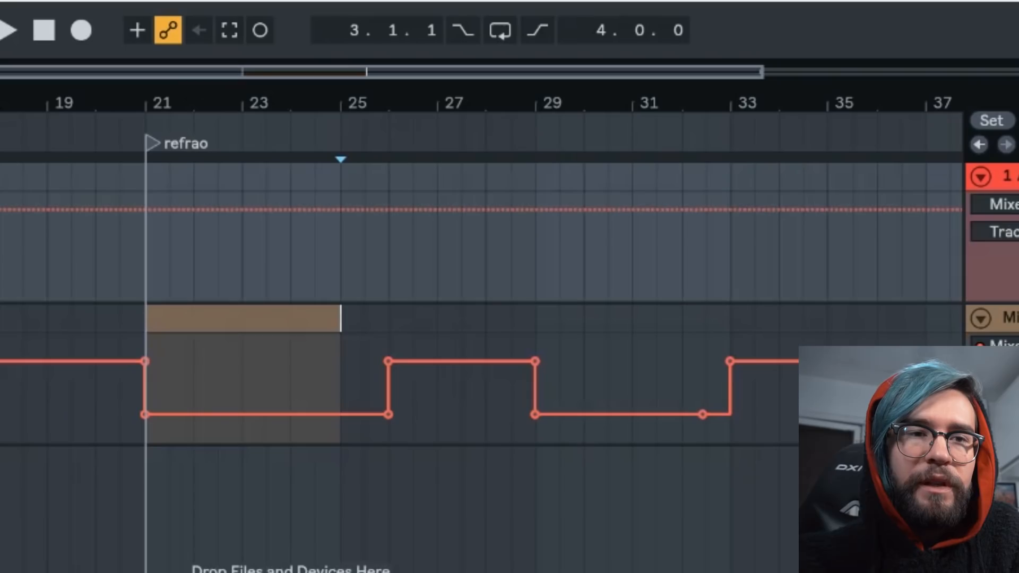
click(142, 194)
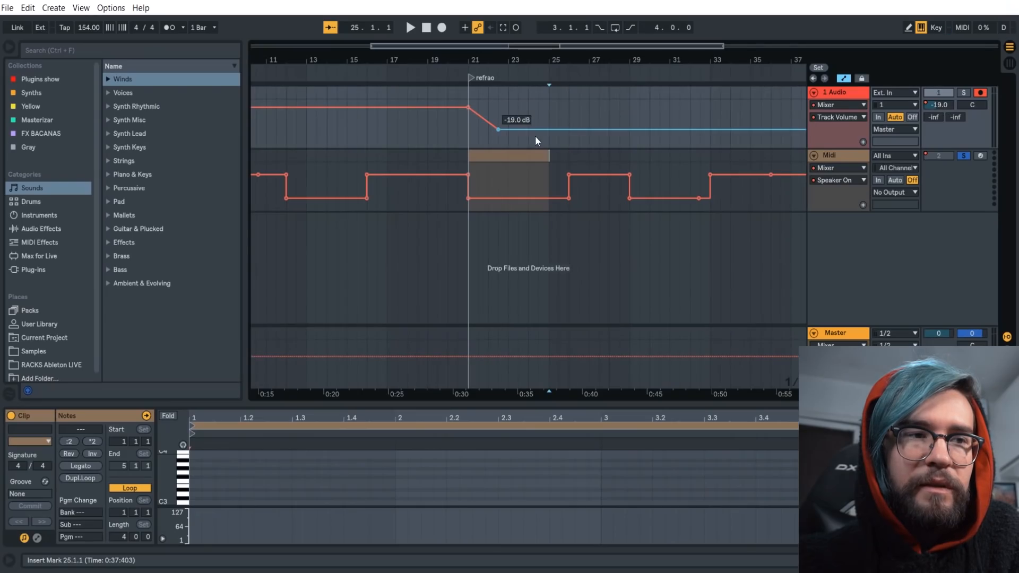
click(542, 130)
drag(556, 130, 568, 100)
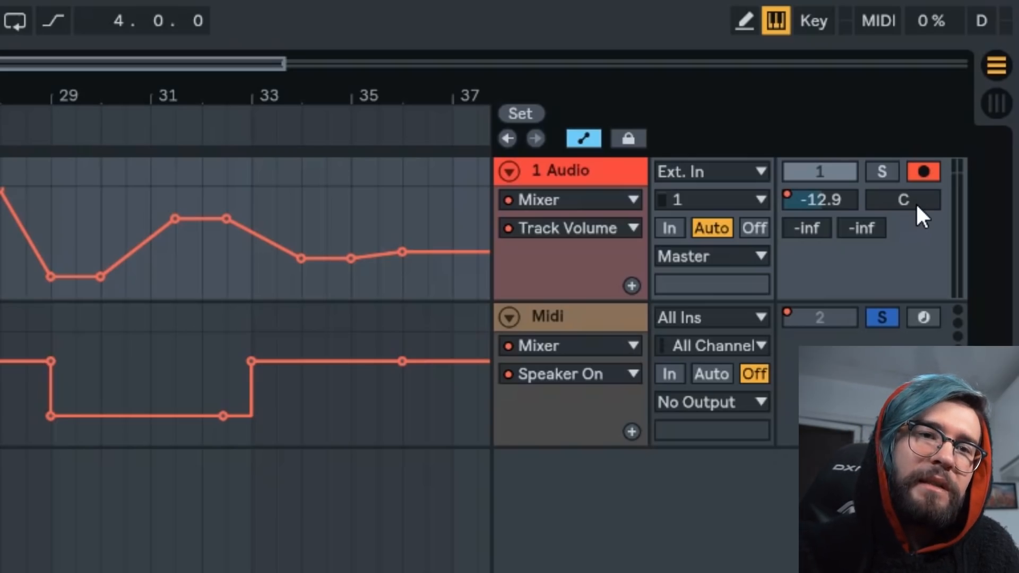
drag(915, 202, 917, 202)
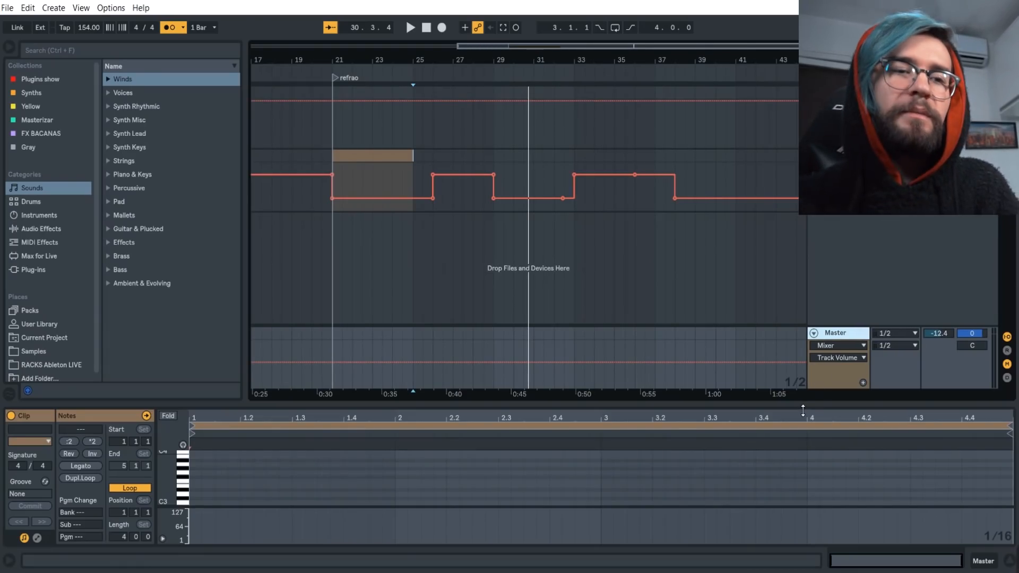
- Import Nova-Gravação-38 MP3 from the basicao ableteon folder in File Explorer onto the 1 Audio track at the refrao locator, bar 21
key(ctrl+alt+l)
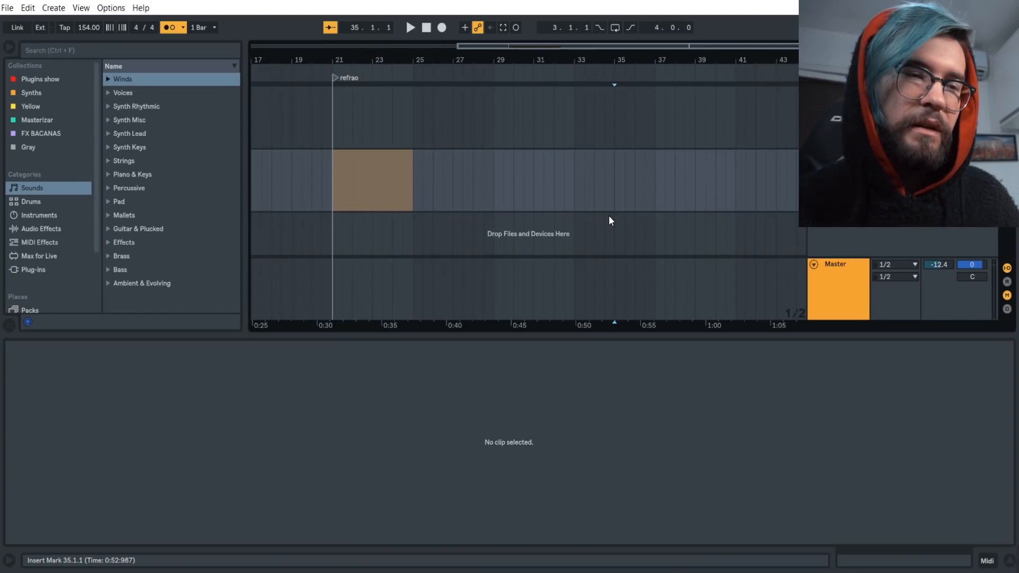
click(407, 128)
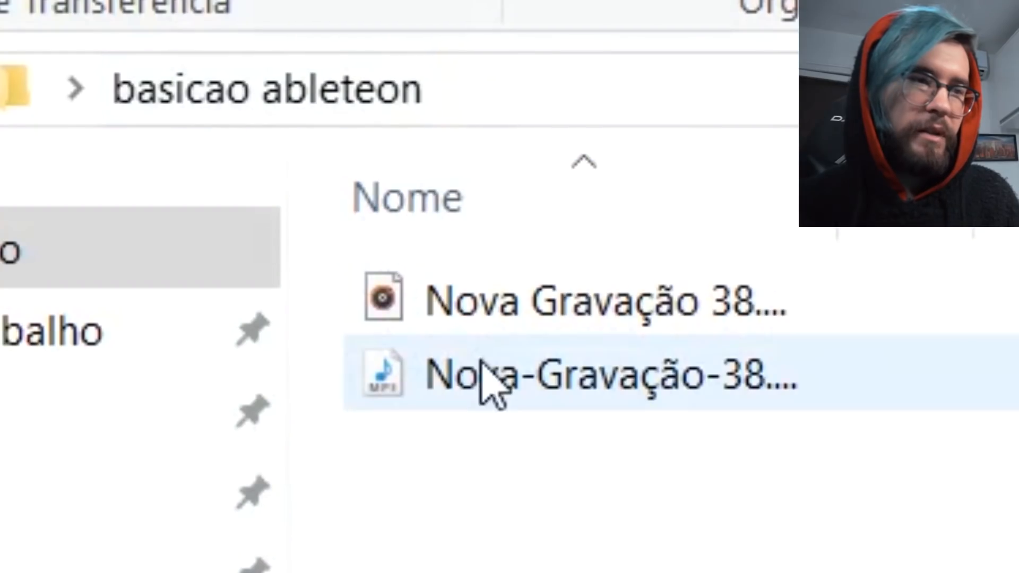
click(484, 382)
key(alt+Tab)
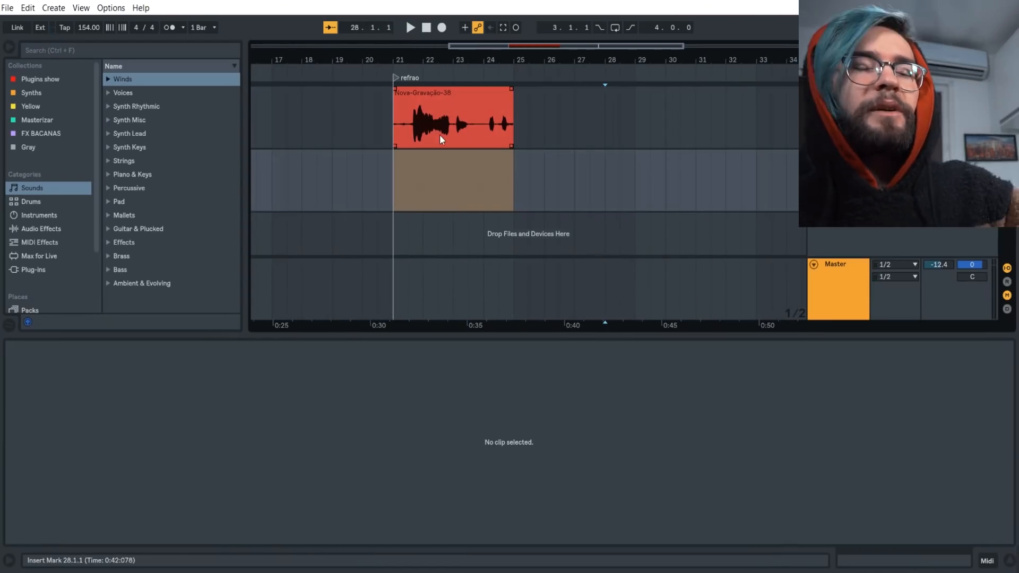
- Collapse the lower detail area, restore it at a taller height, and select the Nova-Gravação-38 clip
drag(494, 336, 500, 557)
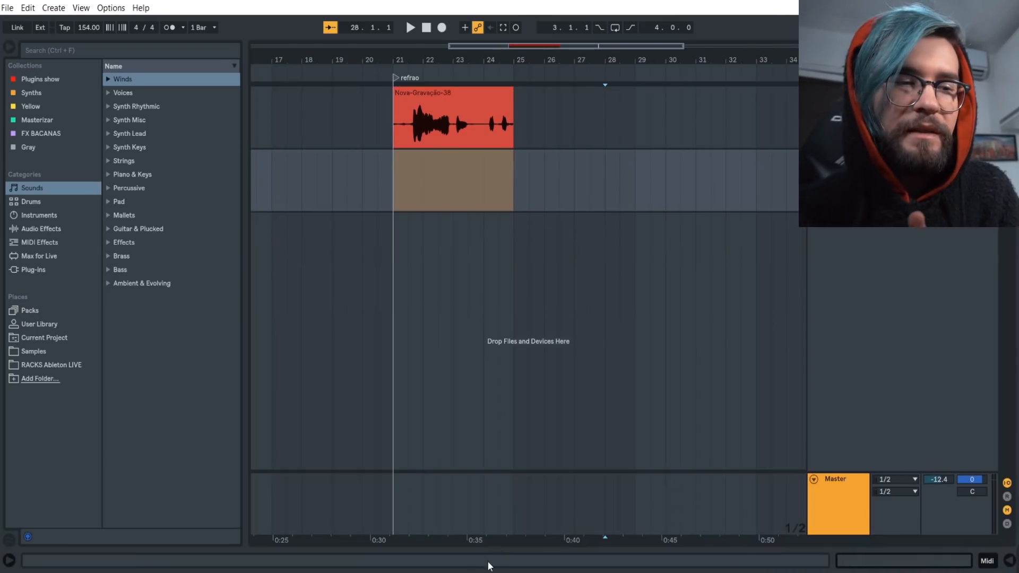
drag(481, 554, 495, 247)
click(443, 98)
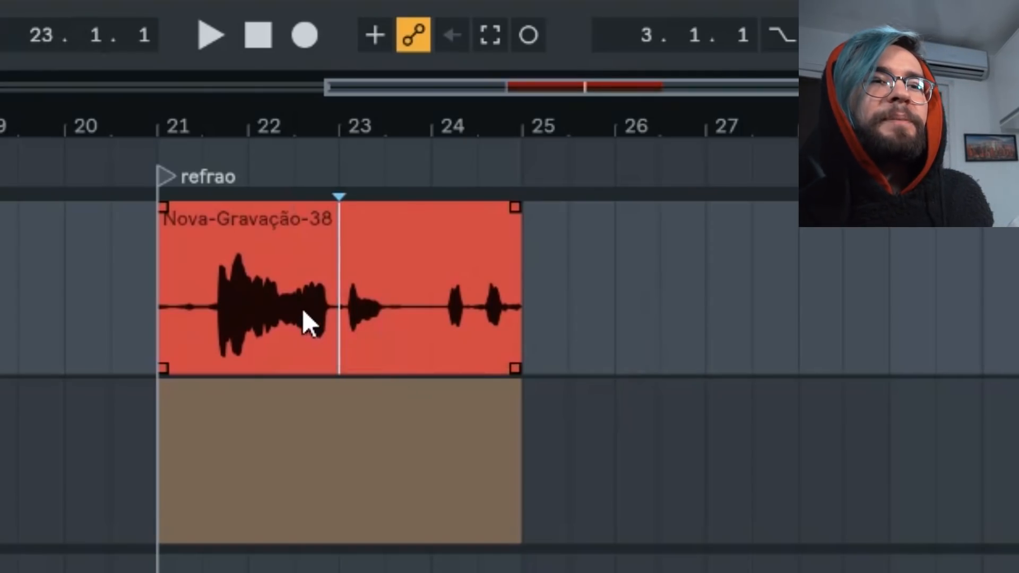
- Place the insert marker at several points within and around the Nova-Gravação-38 clip, and hide the detail area
click(421, 336)
click(207, 345)
click(432, 345)
click(249, 348)
mouse_move(203, 348)
mouse_down()
mouse_move(371, 320)
mouse_move(495, 321)
mouse_move(132, 319)
mouse_up()
click(519, 321)
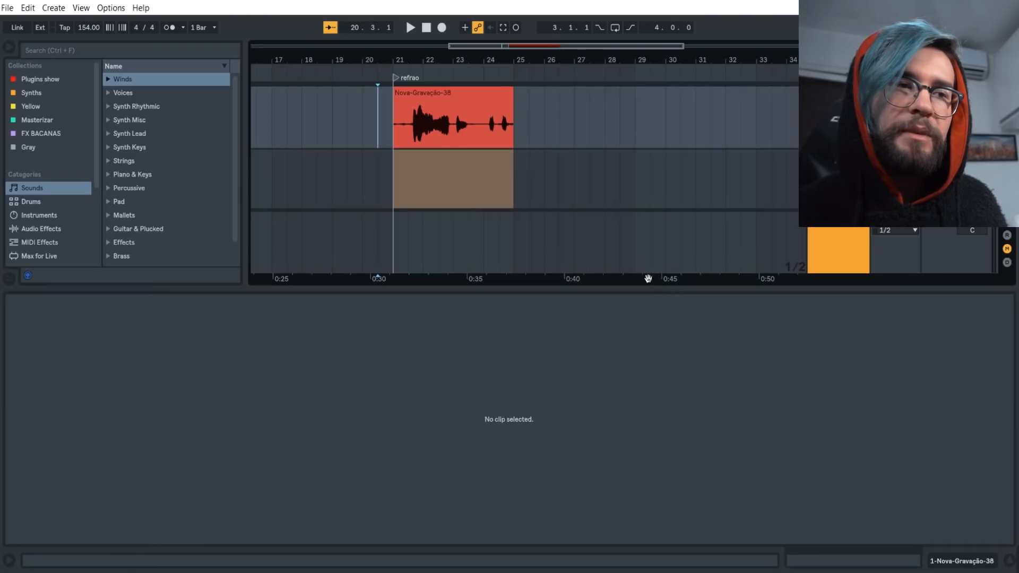
key(ctrl+alt+l)
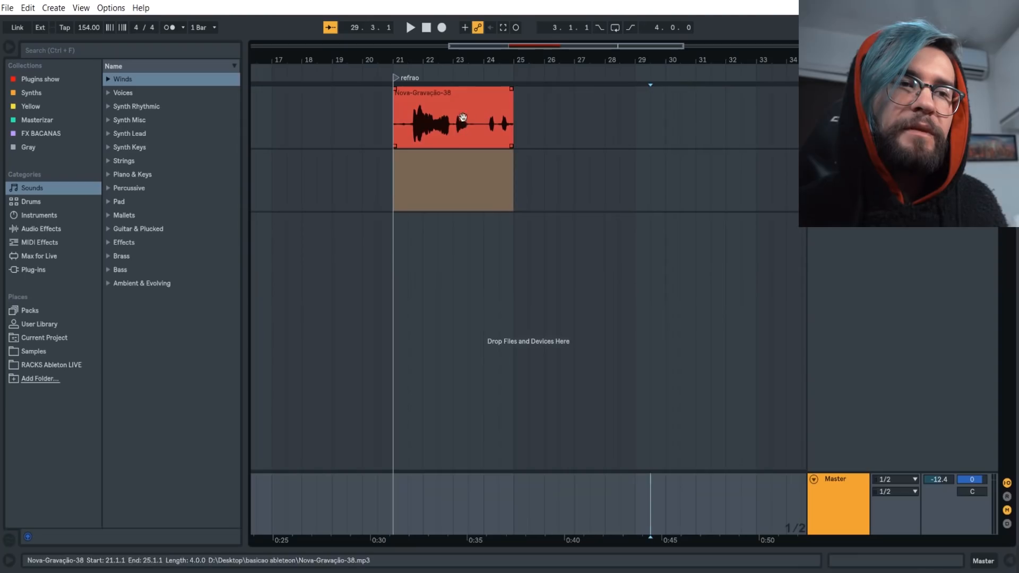
- Select the time range from 20.3 to 23.3 across the audio clip, and then the whole clip from bar 21 to 25
drag(542, 146, 479, 141)
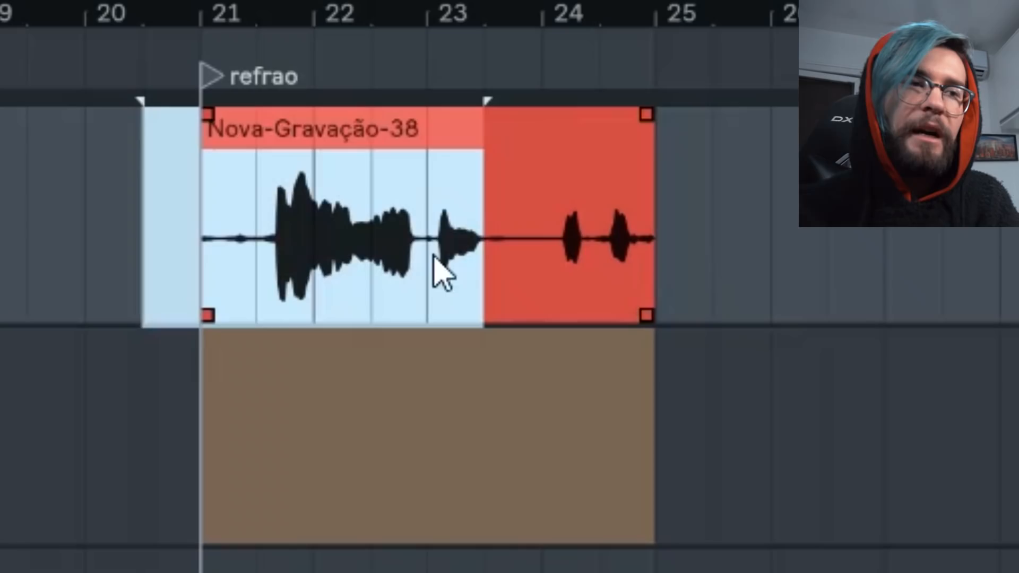
click(666, 287)
click(539, 195)
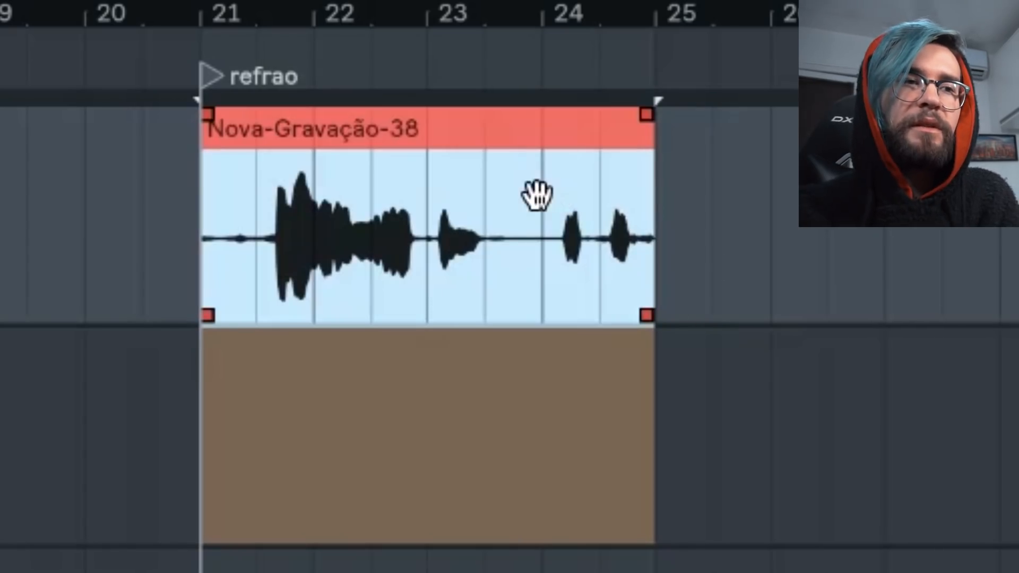
- Open the Nova-Gravação-38 clip's sample settings and set its gain to -3.94 dB
double_click(458, 163)
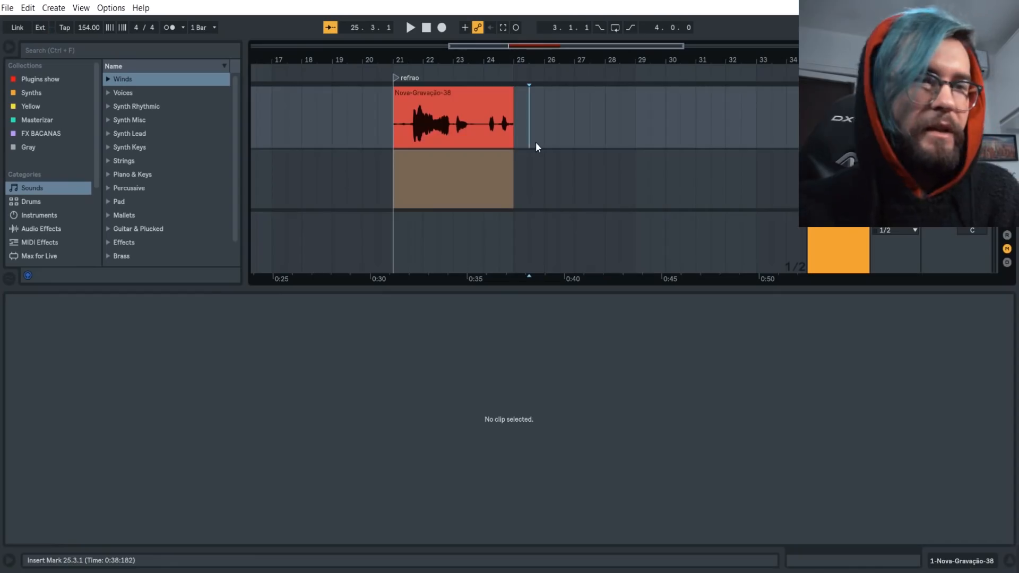
click(359, 304)
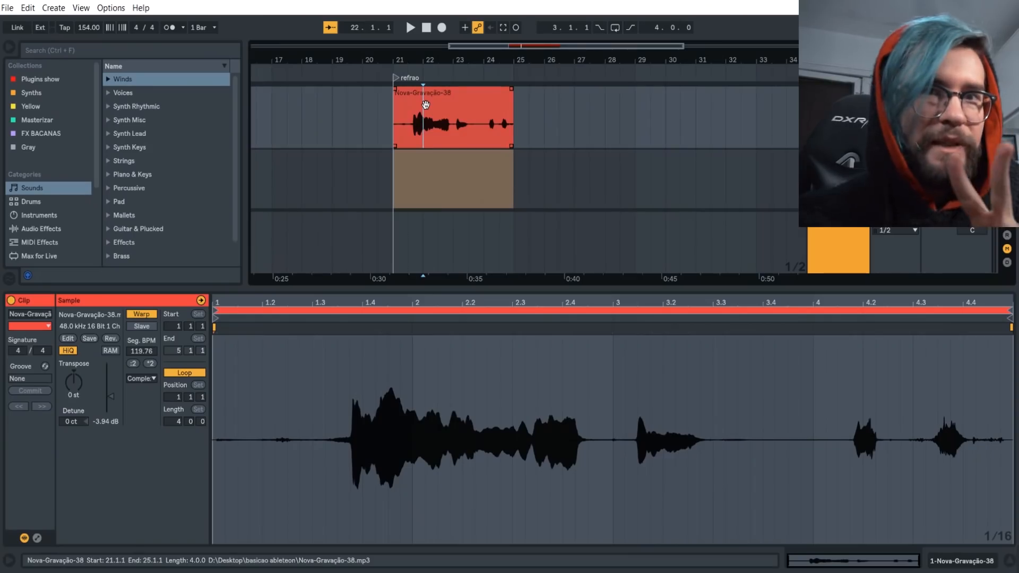
click(425, 104)
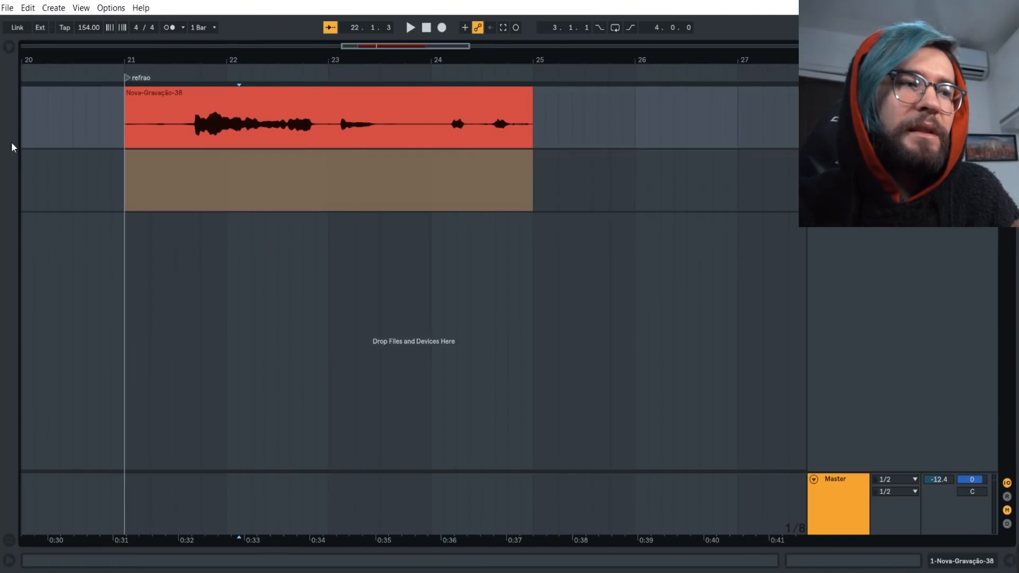
- Show the browser again and widen it moderately beside the arrangement
click(8, 49)
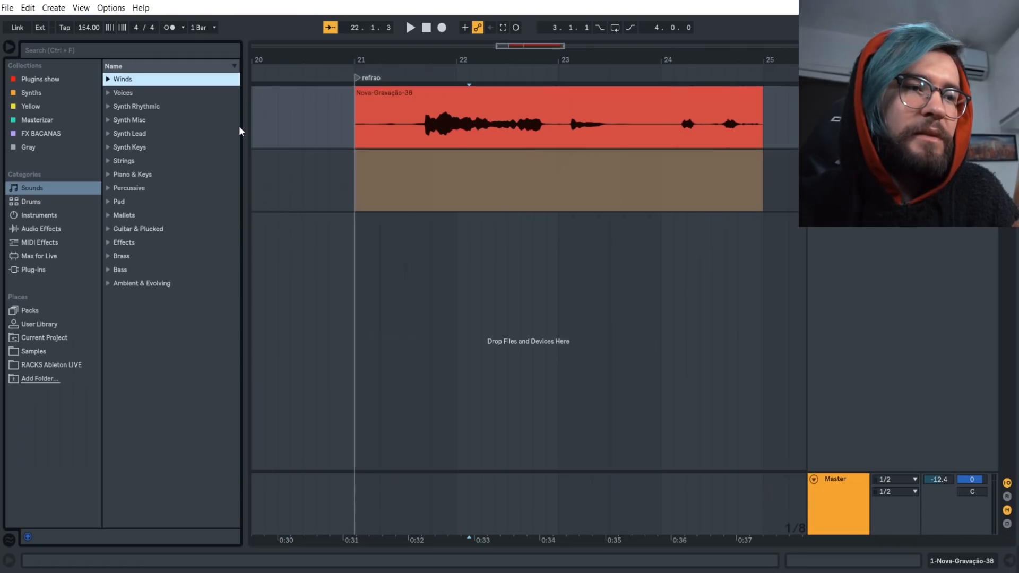
drag(244, 132, 498, 293)
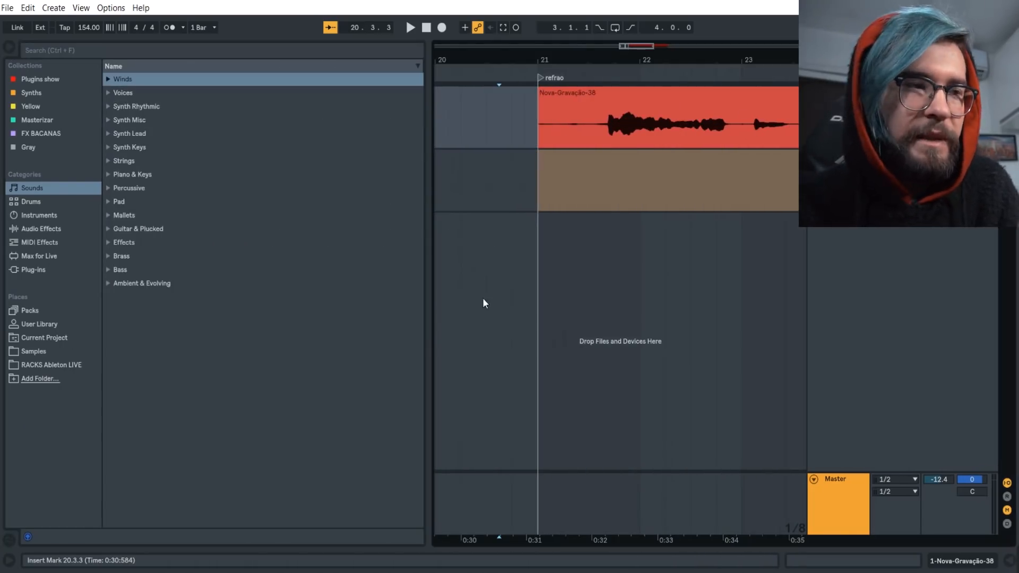
drag(433, 244, 352, 228)
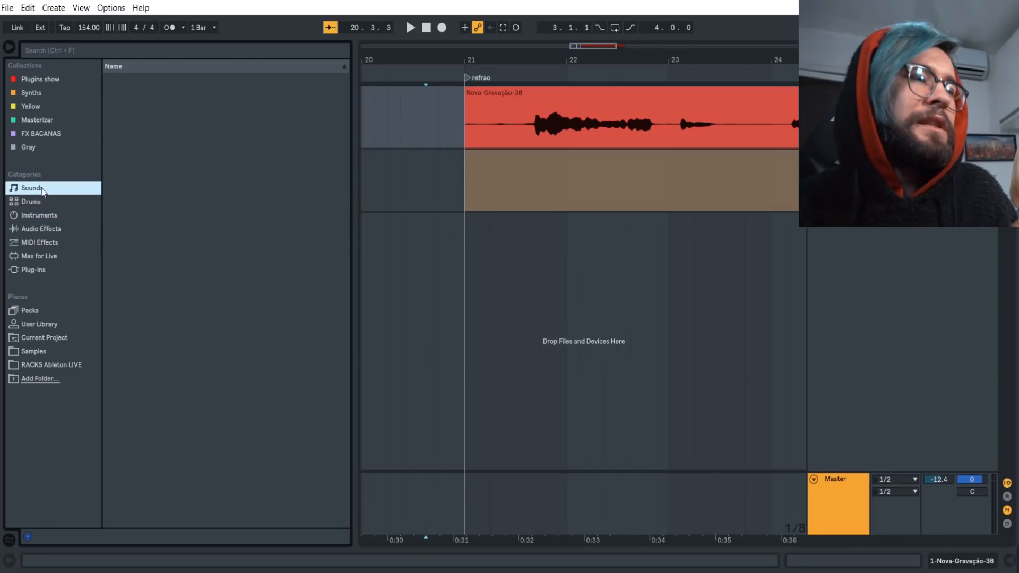
- Compare the contents of the browser's Sounds and Instruments categories
click(135, 252)
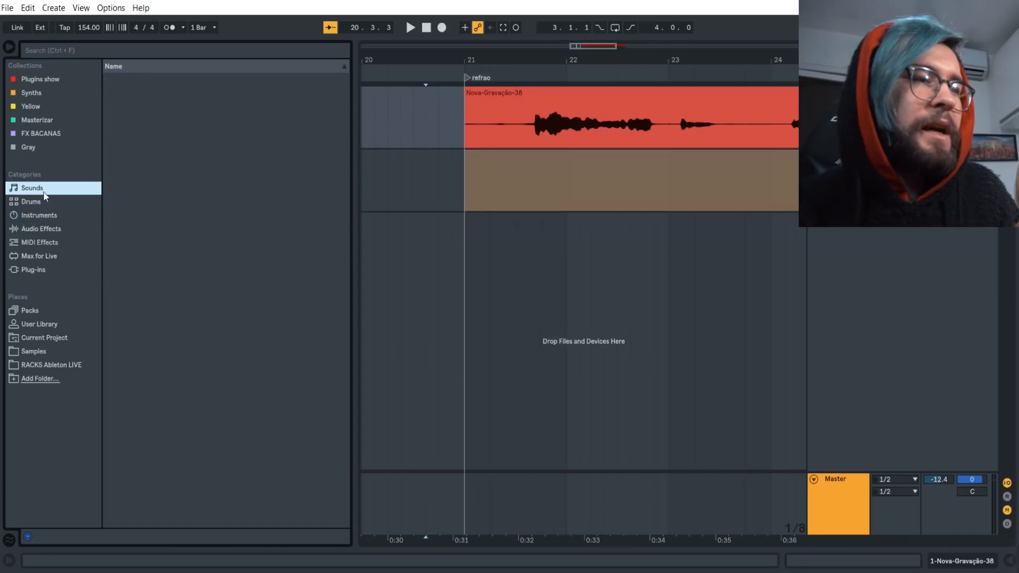
click(136, 252)
click(38, 192)
click(34, 215)
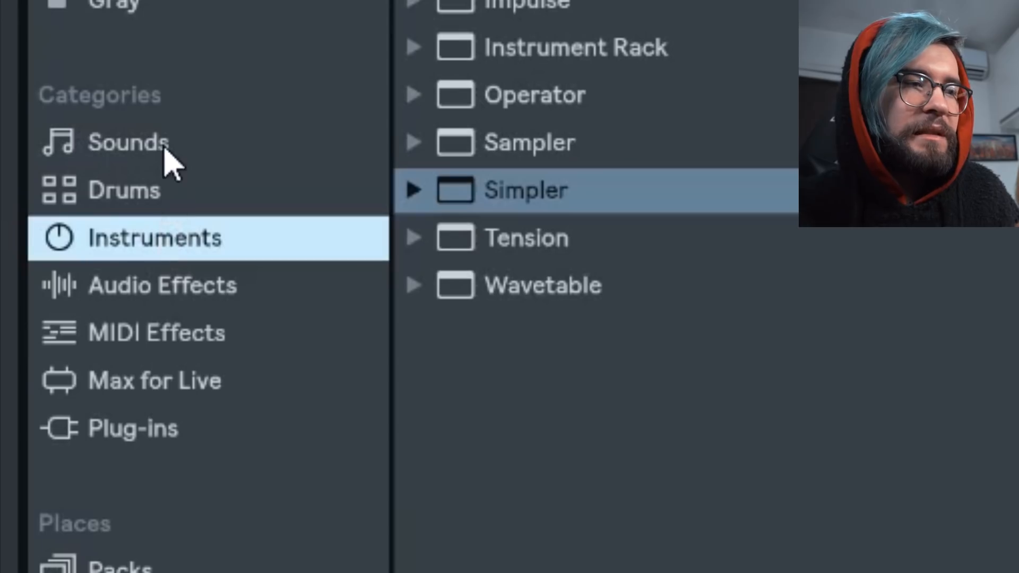
click(132, 163)
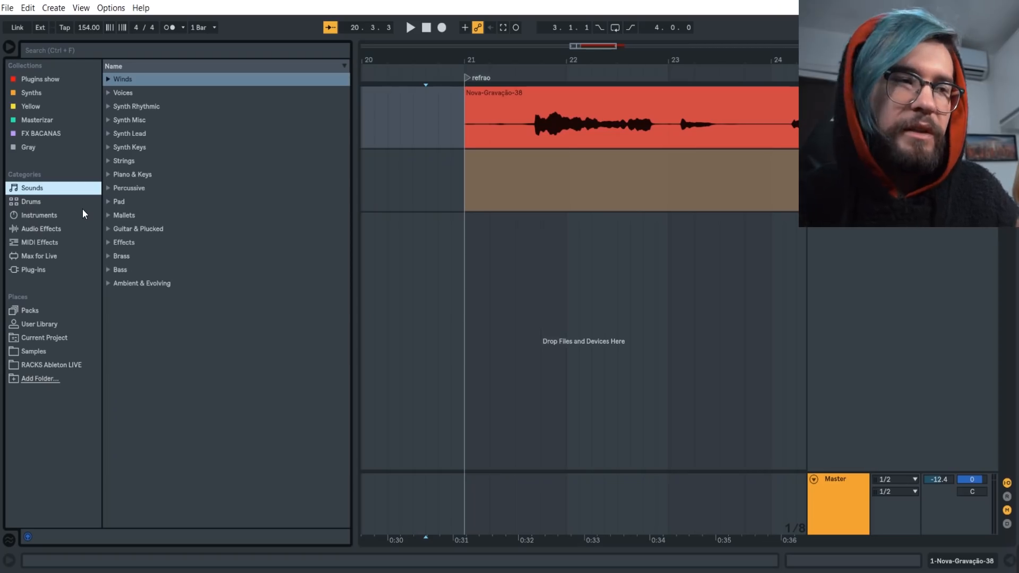
click(62, 214)
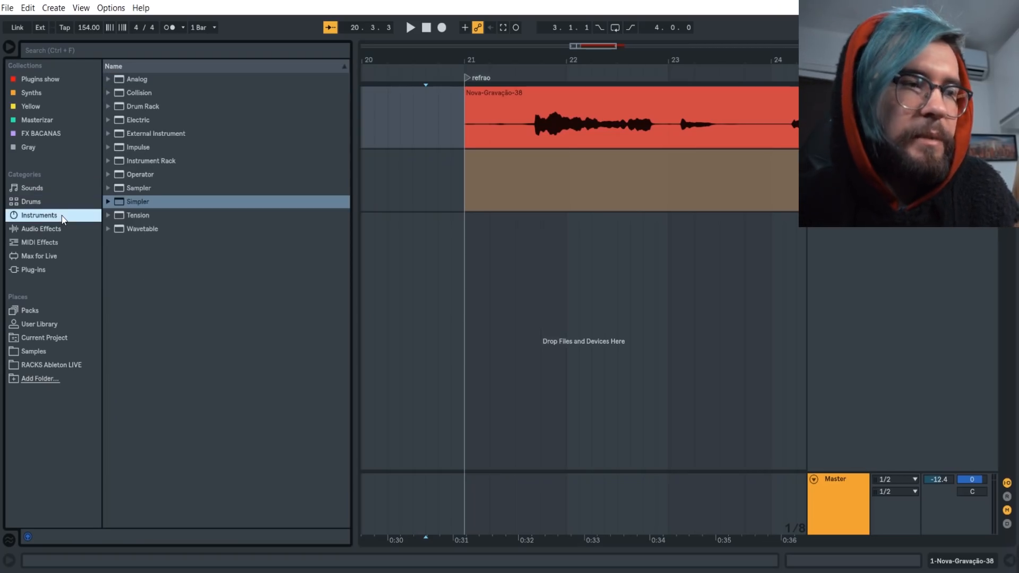
click(33, 191)
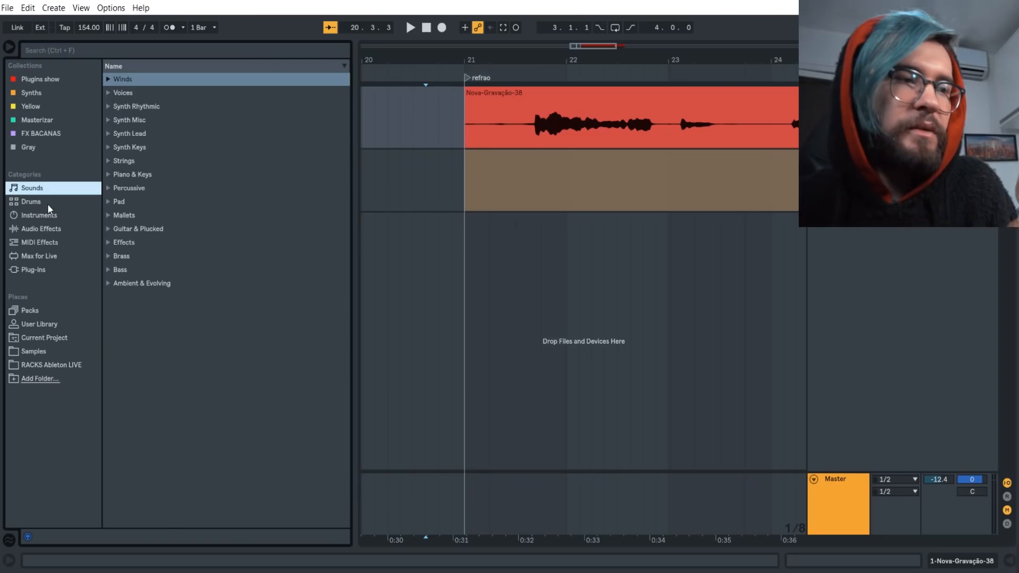
- Browse the kit presets in the Drums category and select Thicket Kit.adg for preview
click(179, 197)
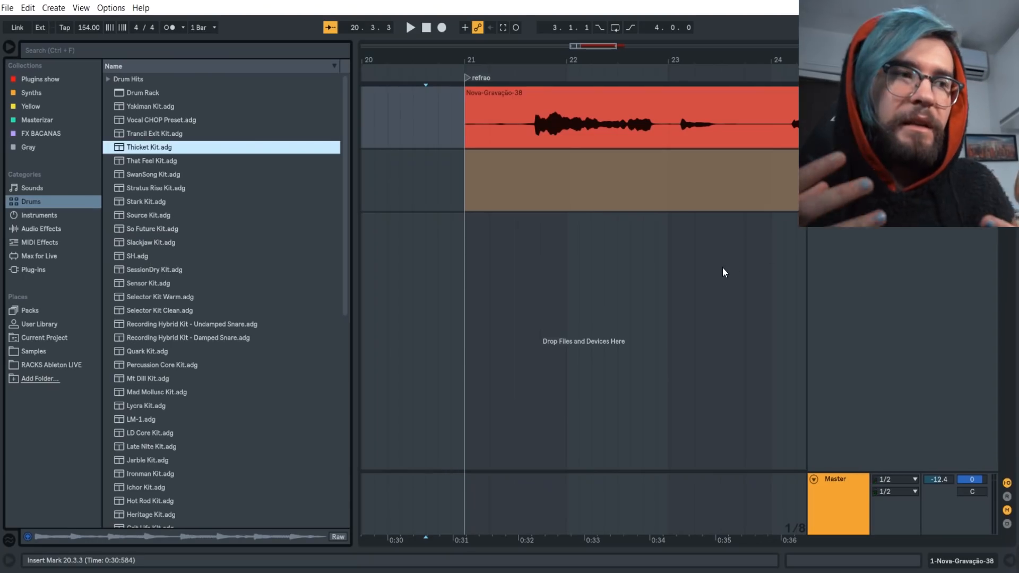
scroll(246, 265, down, 5)
scroll(180, 204, up, 5)
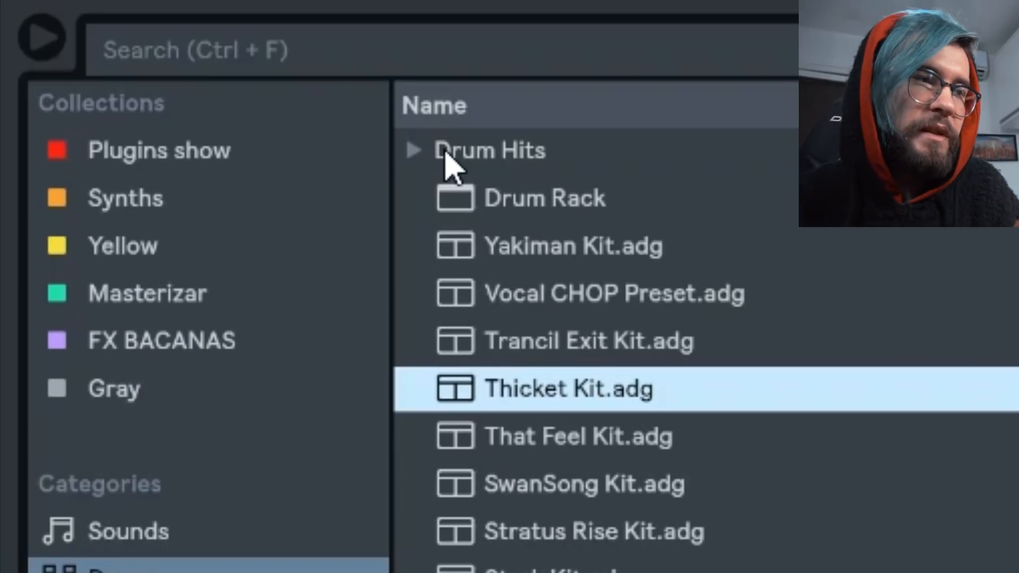
- Preview Drum Hits samples including Timbales High Open-Hard.aif and TomRoll Tube.wav, and collapse the Drum Hits folder
click(413, 151)
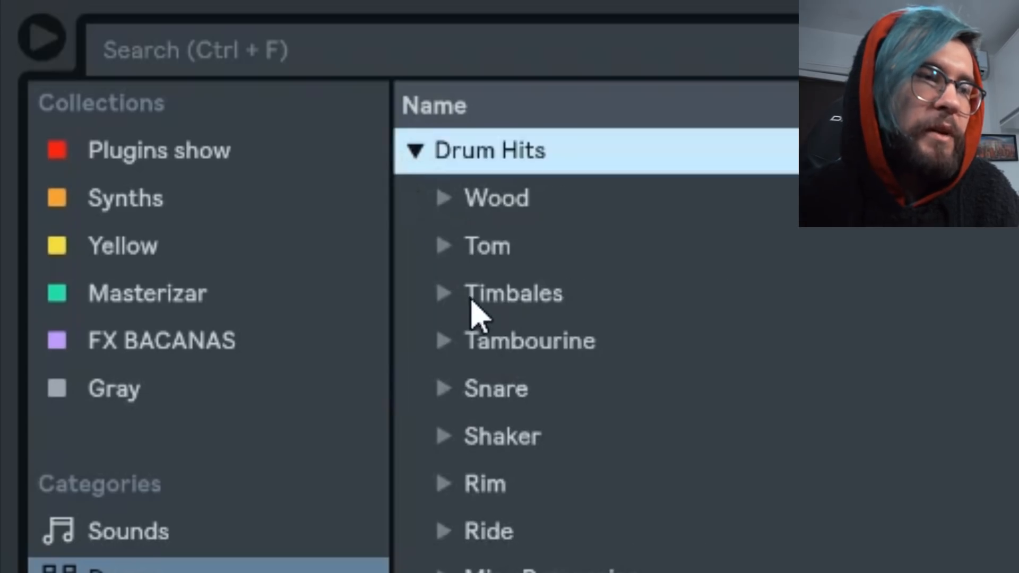
click(445, 294)
click(528, 343)
click(582, 405)
click(592, 447)
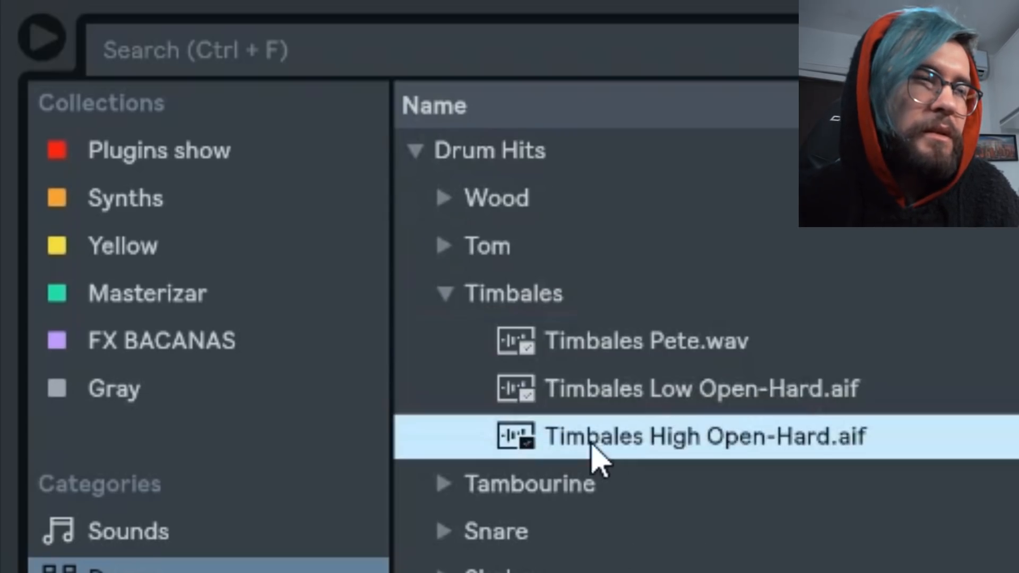
click(454, 248)
click(576, 342)
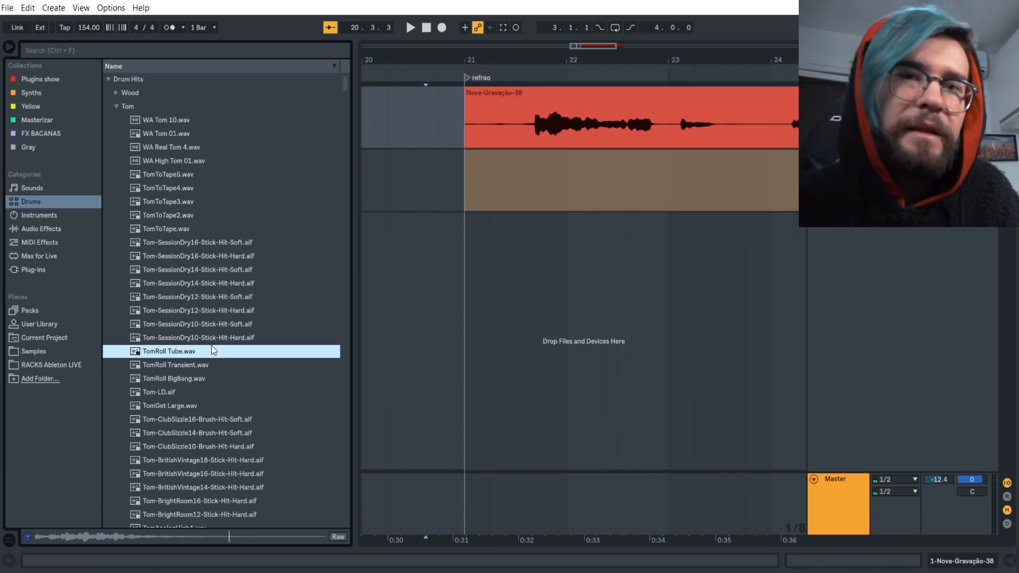
click(108, 79)
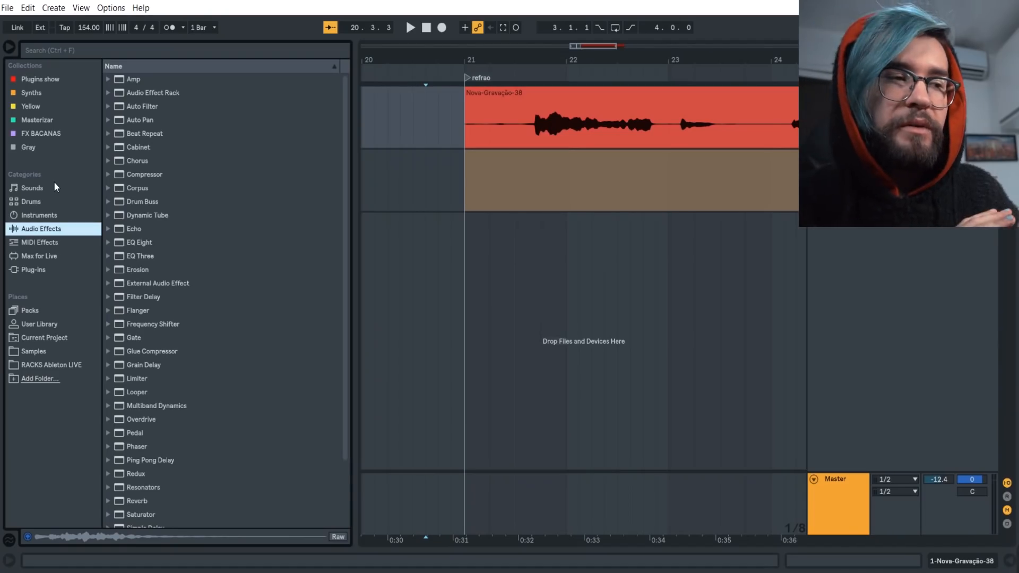
- View the MIDI Effects category and look through the list of devices in Audio Effects
click(28, 244)
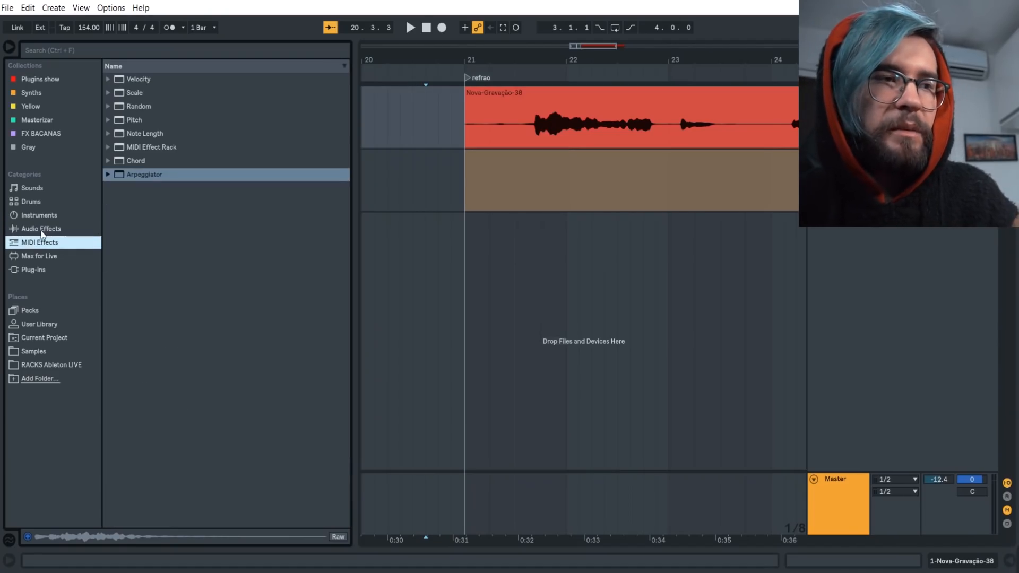
click(41, 231)
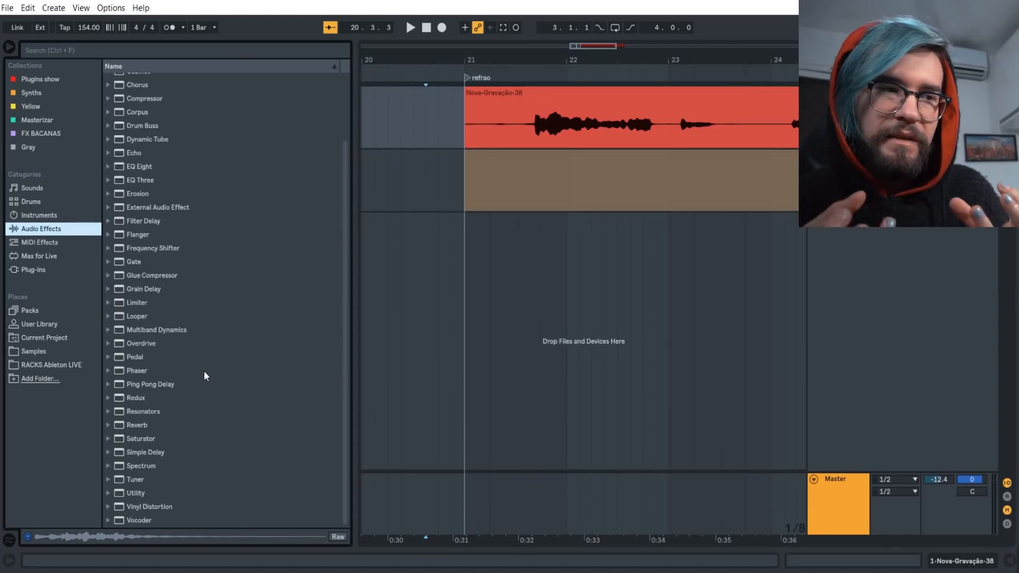
scroll(203, 370, up, 3)
scroll(148, 294, down, 2)
- Expand the Reverb audio effect and go through its Hall, Room and Special preset folders
click(116, 427)
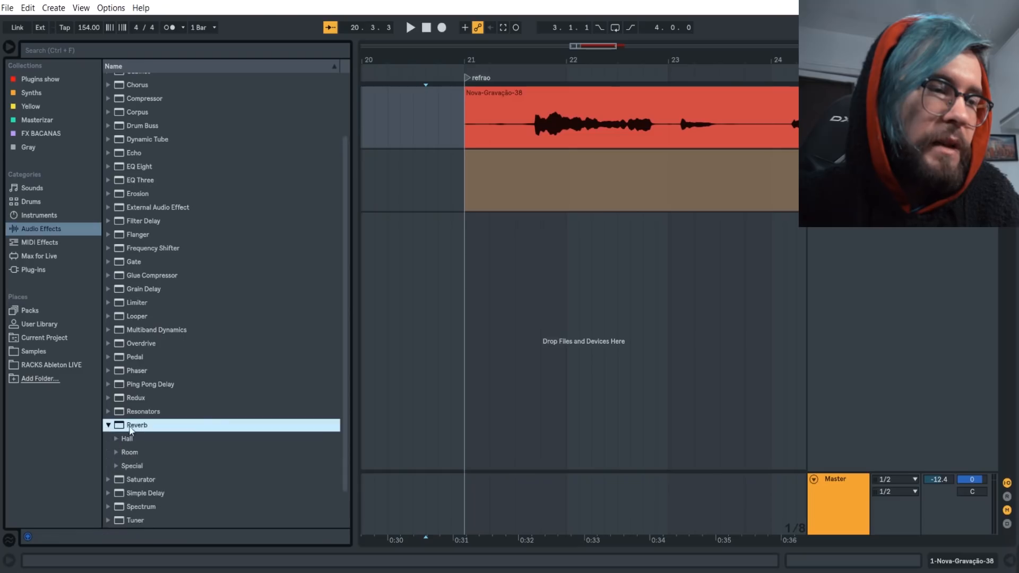
key(Down)
key(Down)
key(Down)
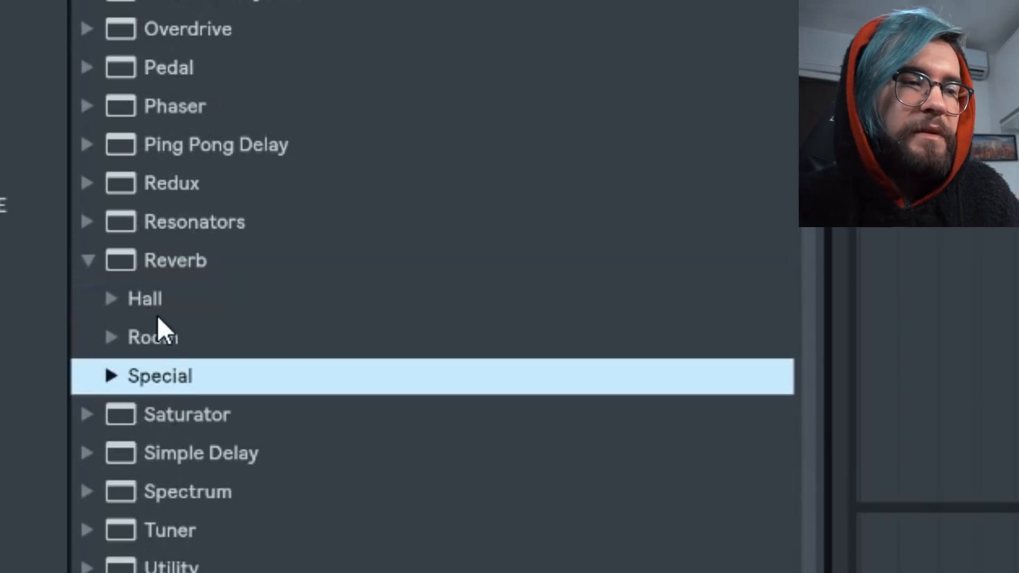
- Expand the Reverb Room presets and load Corridor.adv onto the Nova-Gravação-38 audio track
click(147, 313)
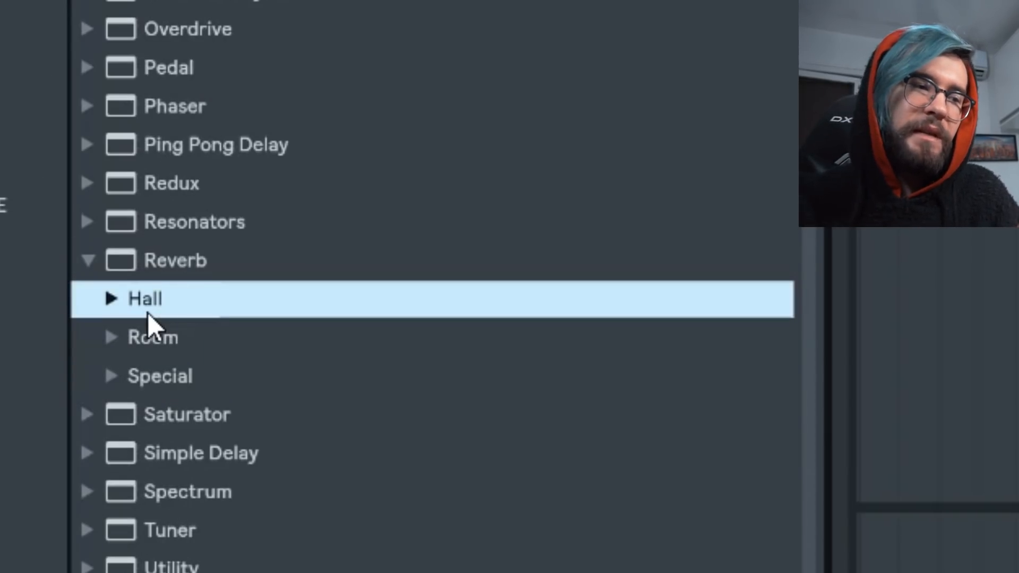
click(109, 337)
key(Down)
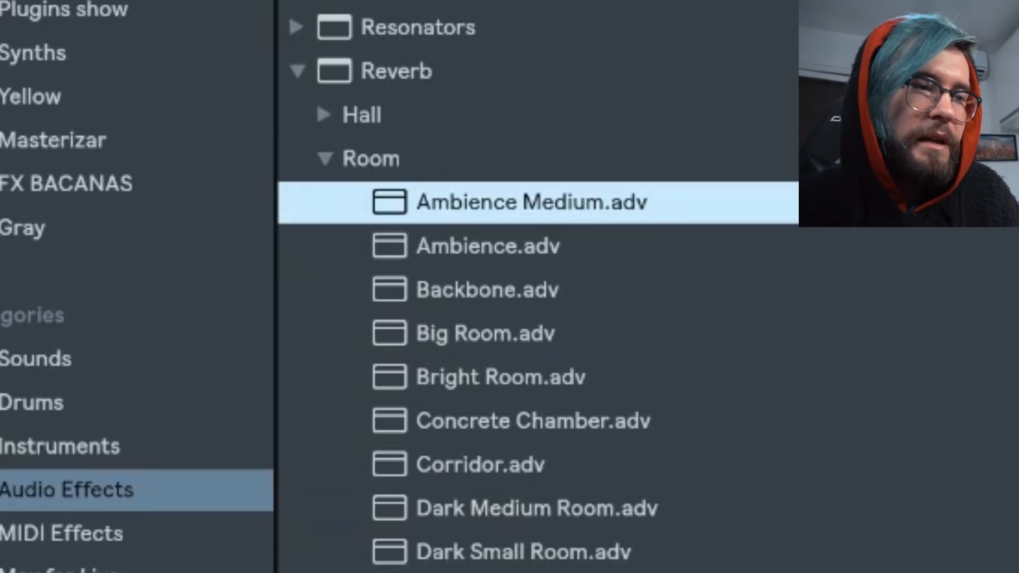
click(539, 451)
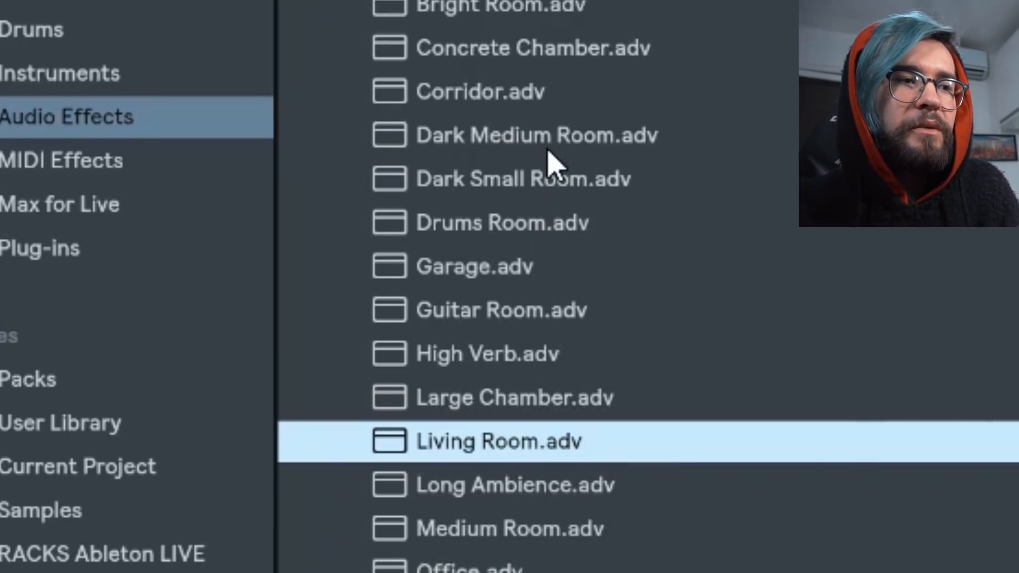
drag(480, 92, 535, 131)
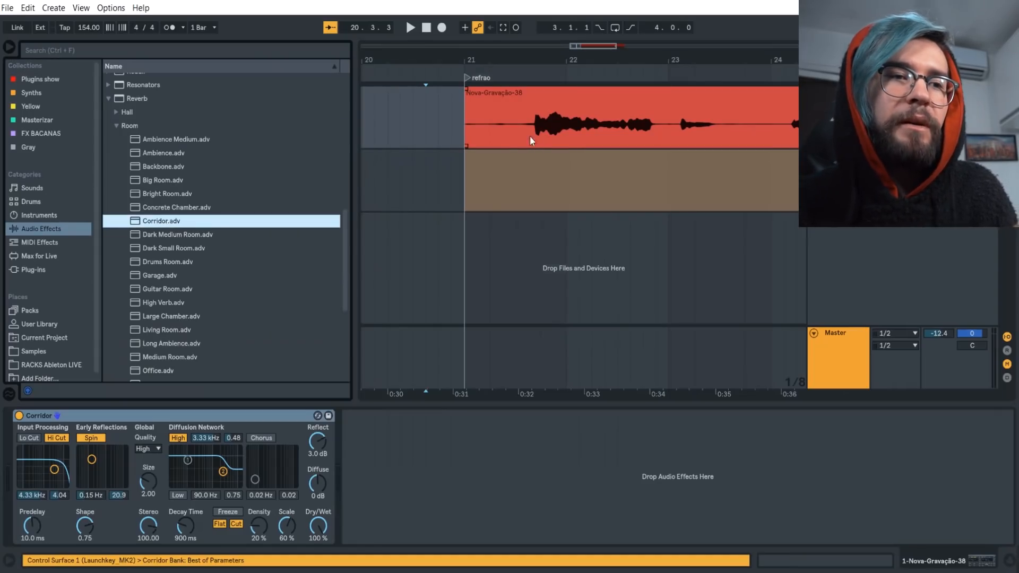
- Place the insert marker near the start of the Nova-Gravação-38 clip, including at 21.3.1, and play it to hear the Corridor reverb
click(494, 134)
key(space)
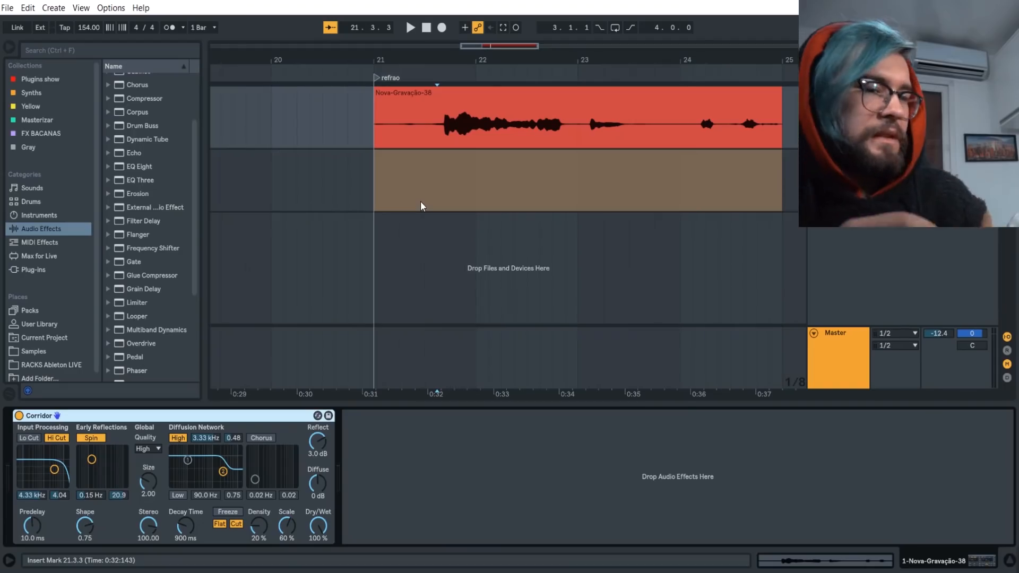
click(423, 107)
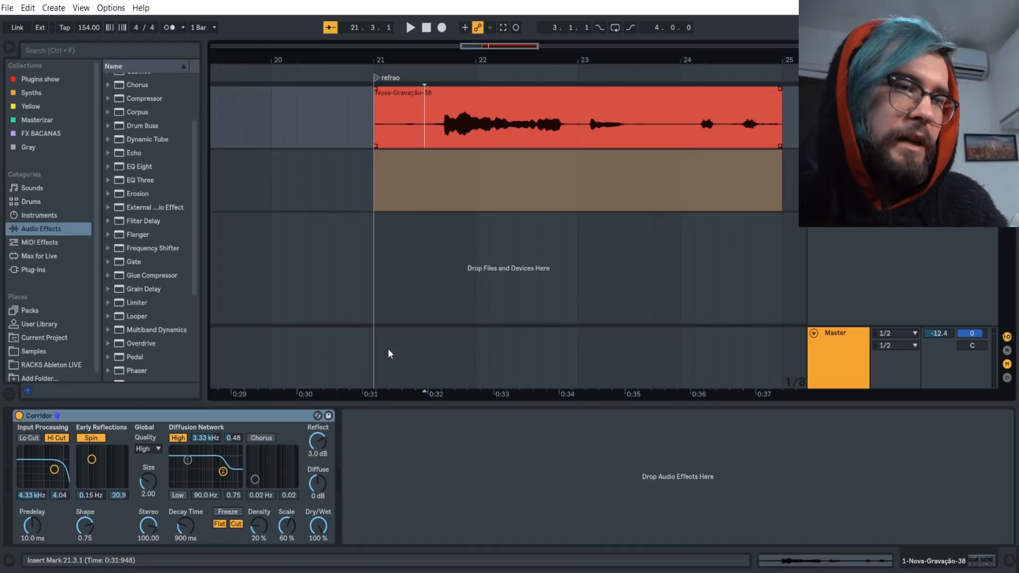
key(space)
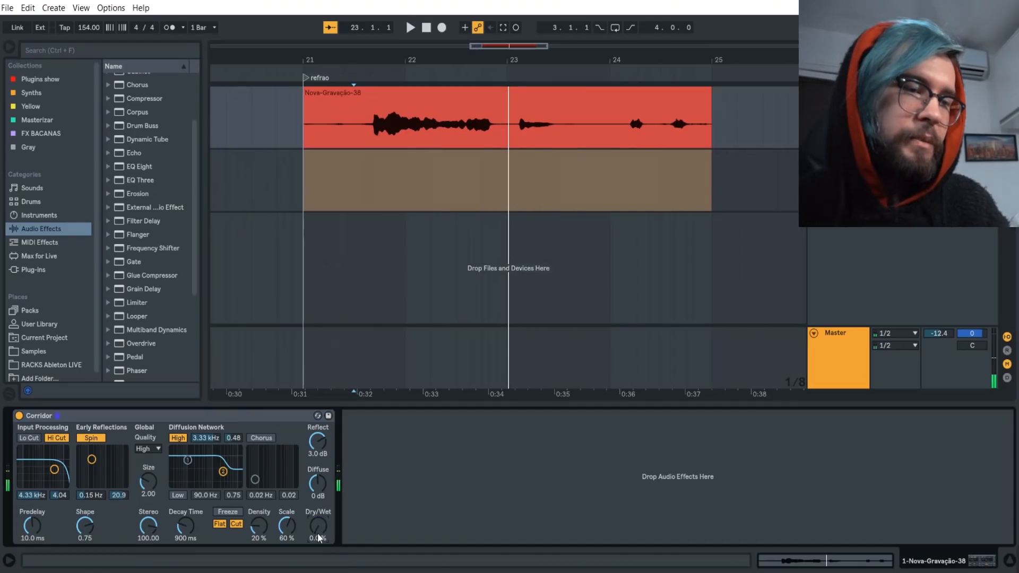
- Show the Corridor reverb's Dry/Wet automation and draw it rising from 0% to 100% over the first vocal phrase, dropping back before bar 23
right_click(318, 538)
click(335, 461)
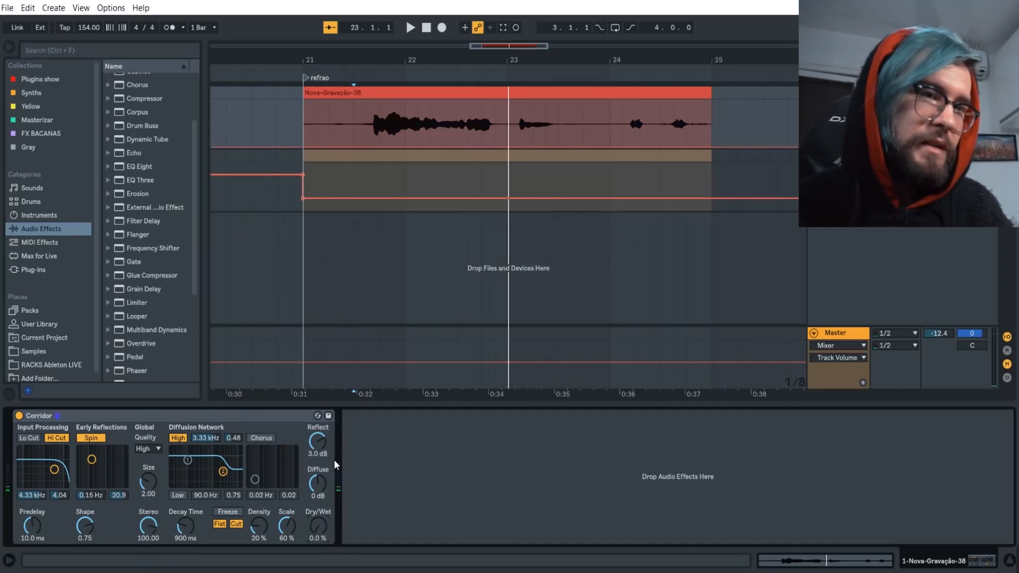
click(354, 147)
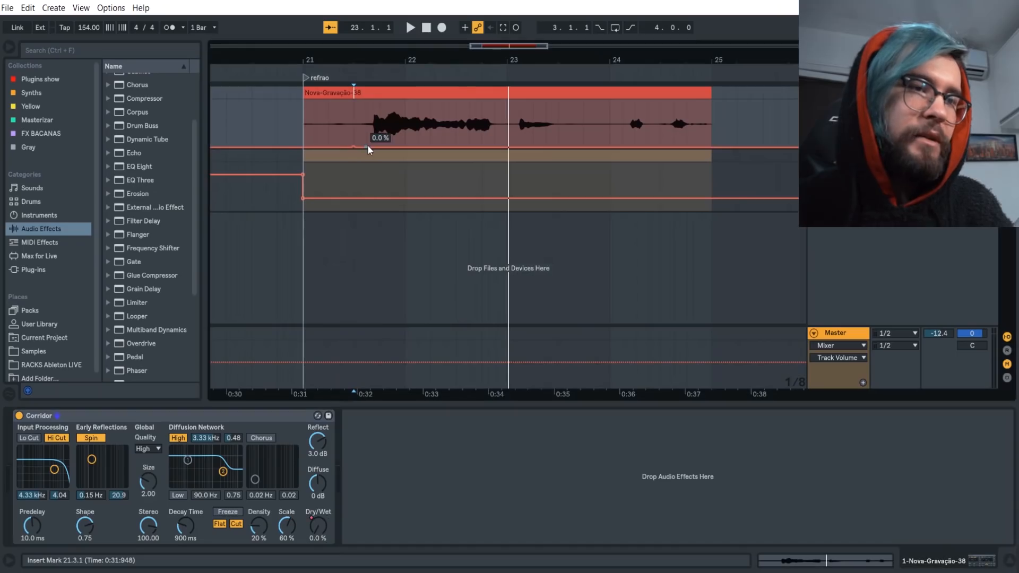
drag(375, 146, 376, 99)
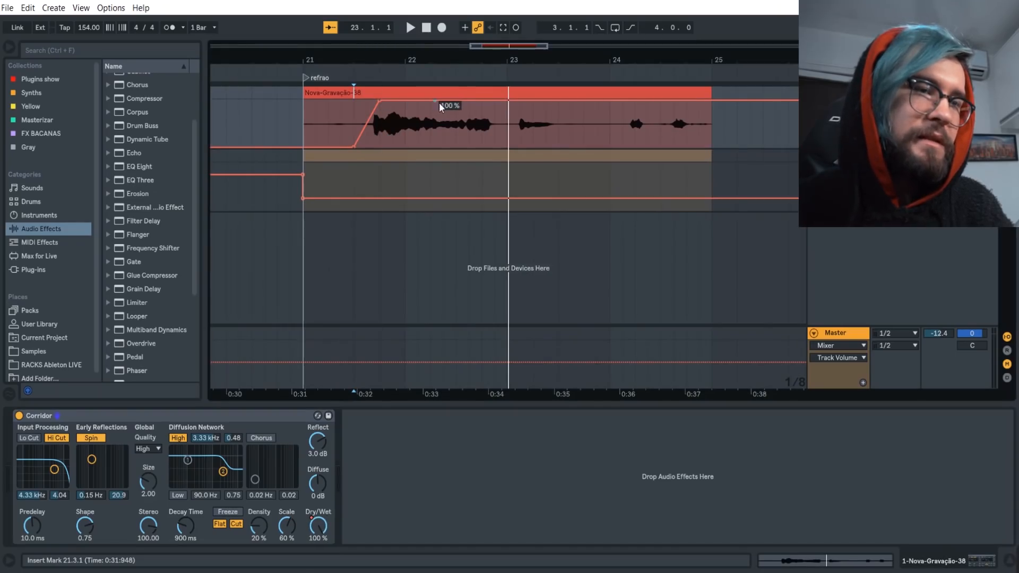
drag(504, 102, 503, 151)
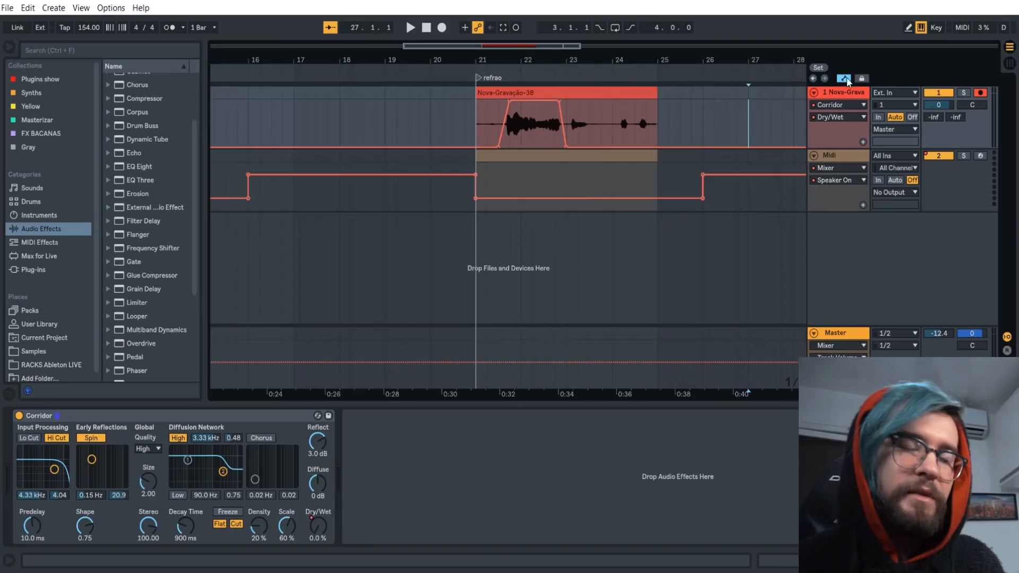
- Show the automation for the Corridor reverb's Dry/Wet parameter and toggle the arrangement's automation mode
right_click(322, 526)
click(359, 441)
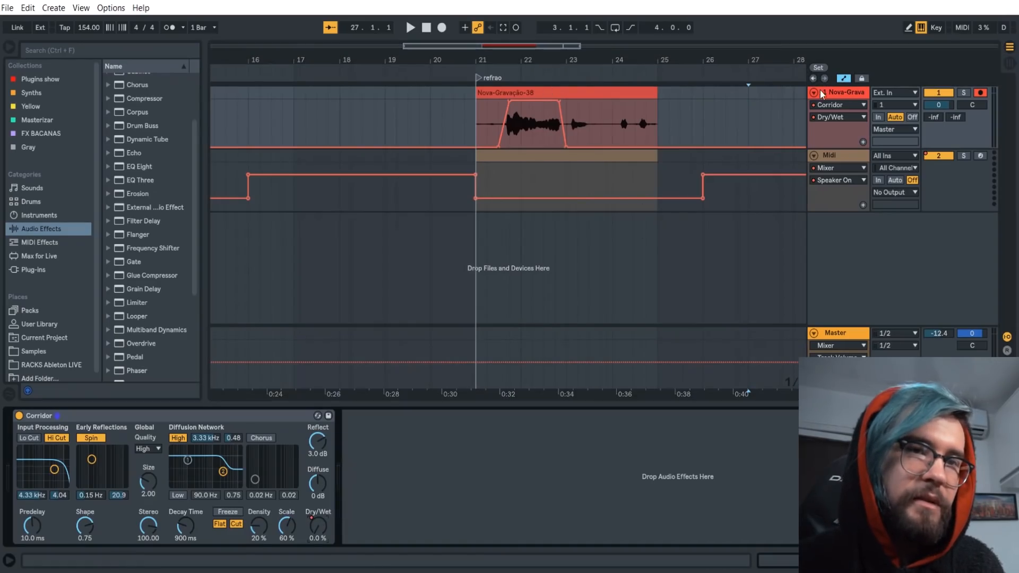
click(845, 79)
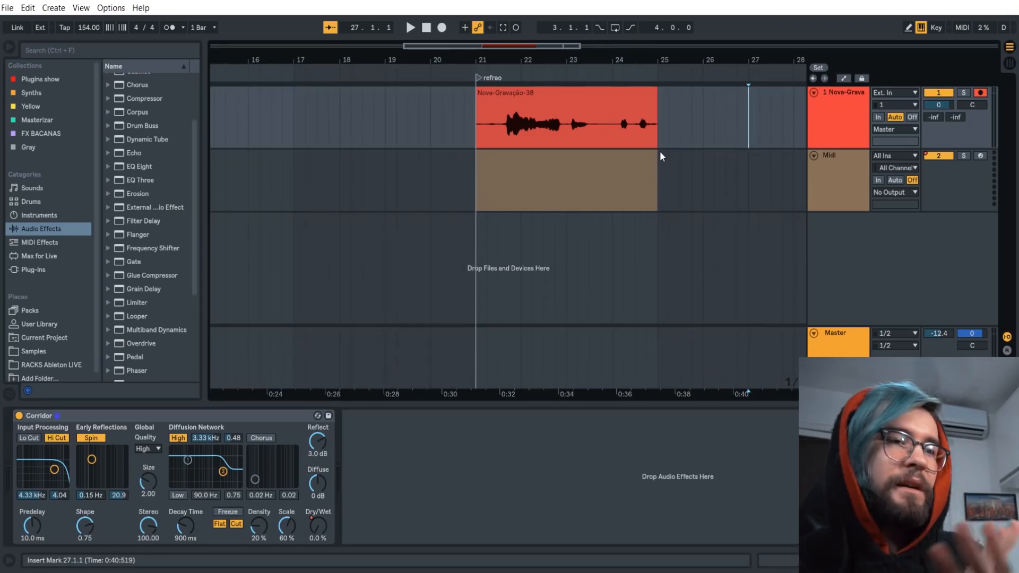
click(843, 78)
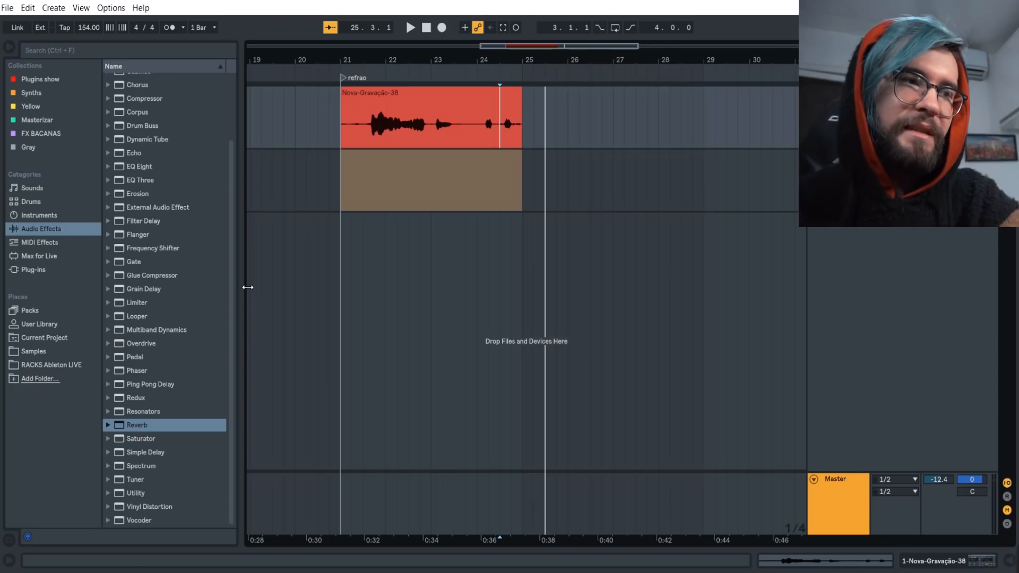
- Hide the browser to widen the arrangement, and briefly show the A and B return tracks before hiding them again
key(ctrl+alt+b)
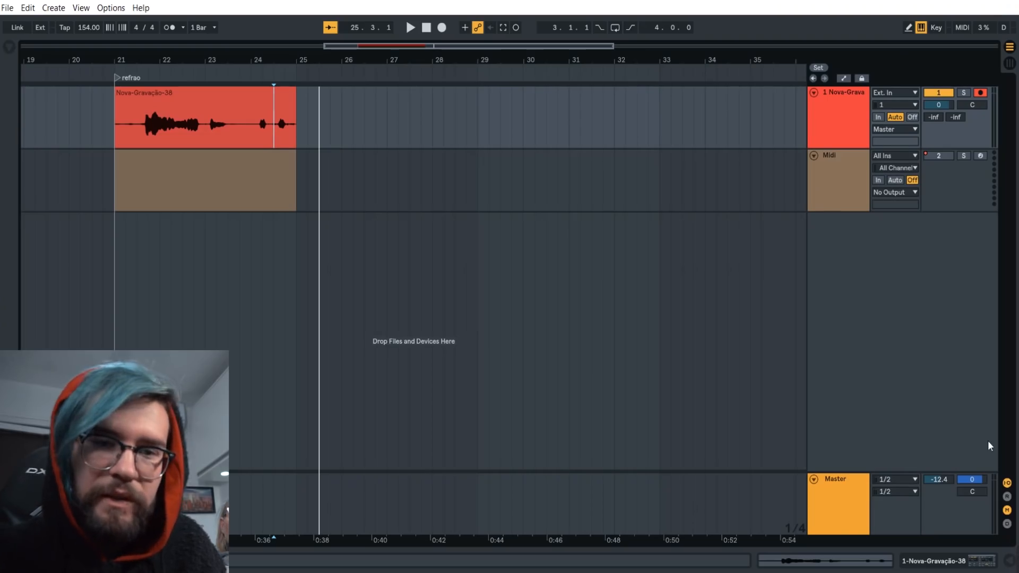
click(1007, 499)
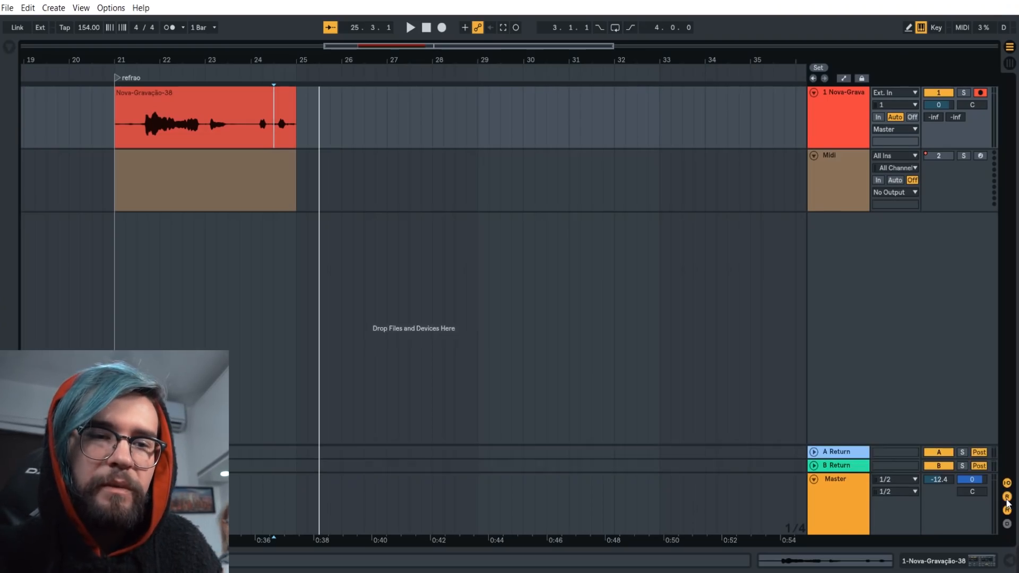
click(1006, 499)
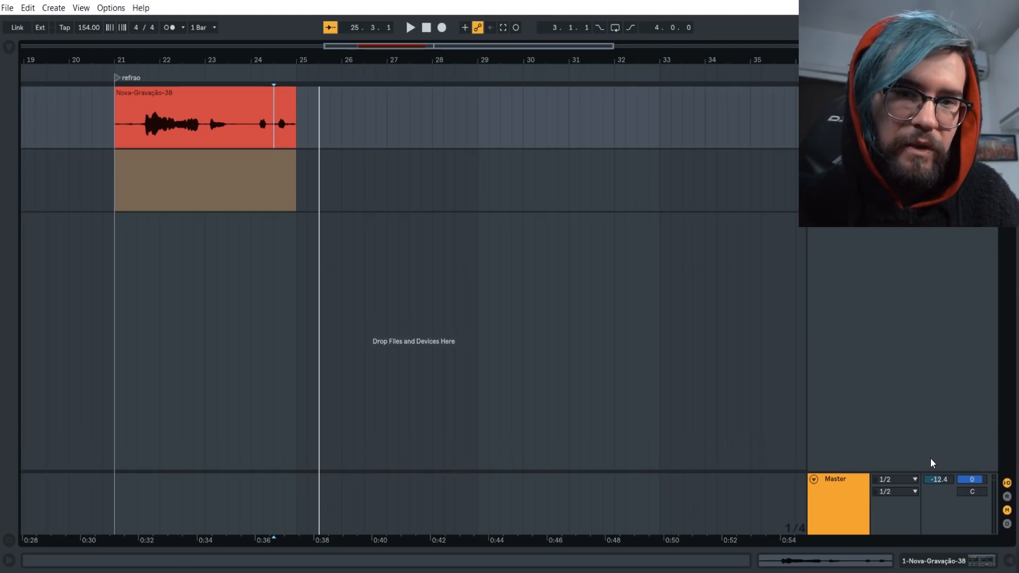